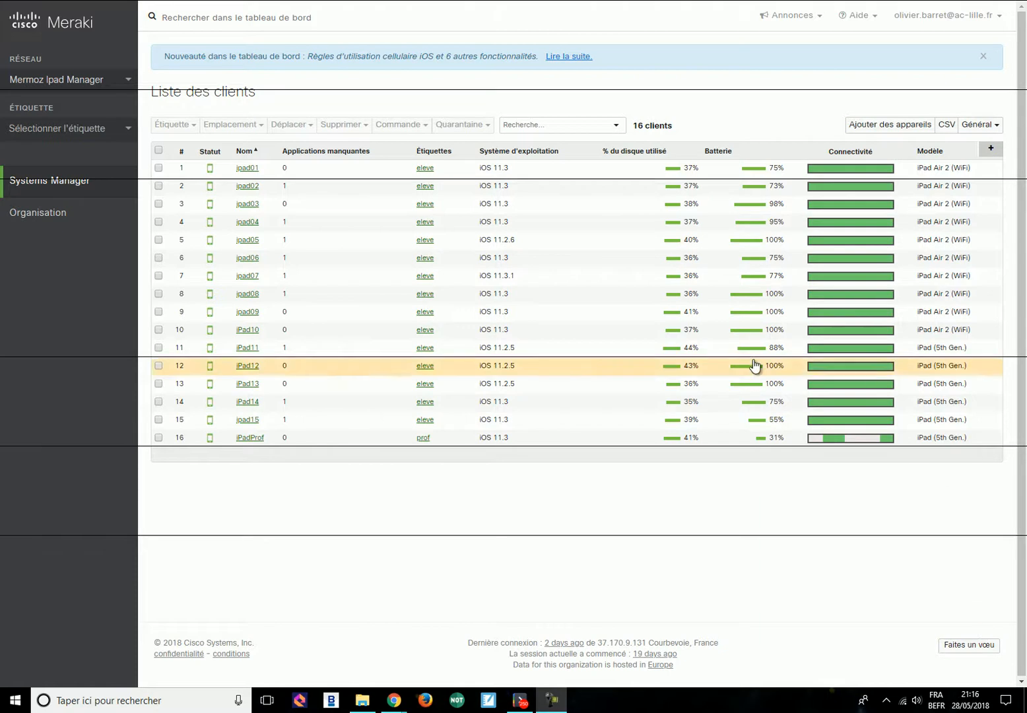
Step: Open the Systems Manager VPP page and follow its Apple VPP store link to the Education Store
mouse_move(83, 179)
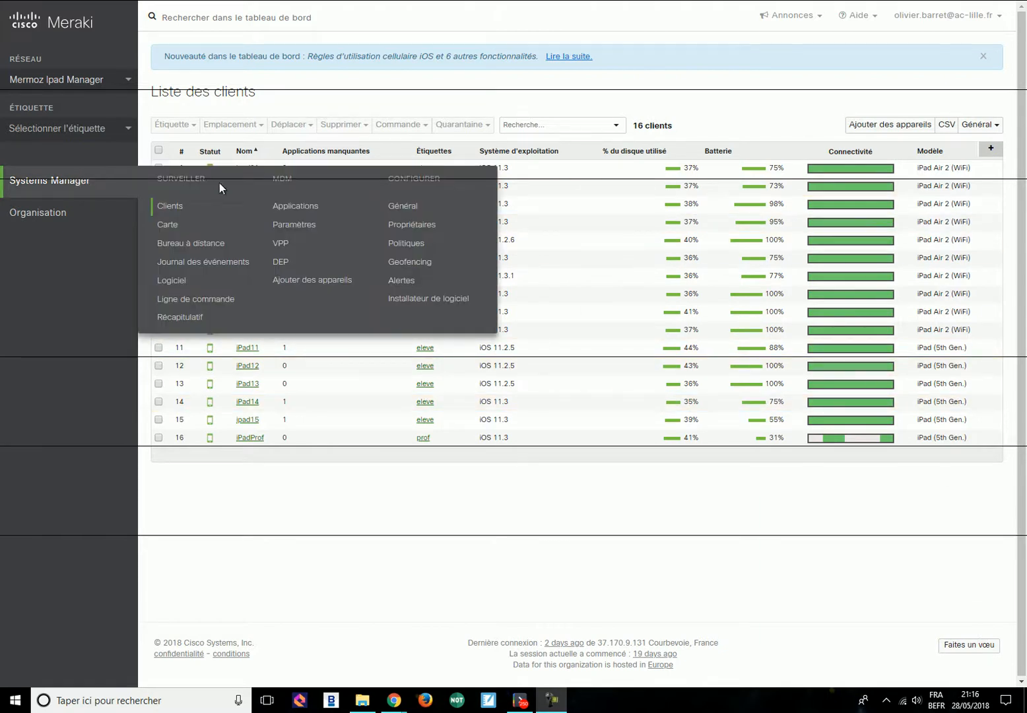
click(281, 244)
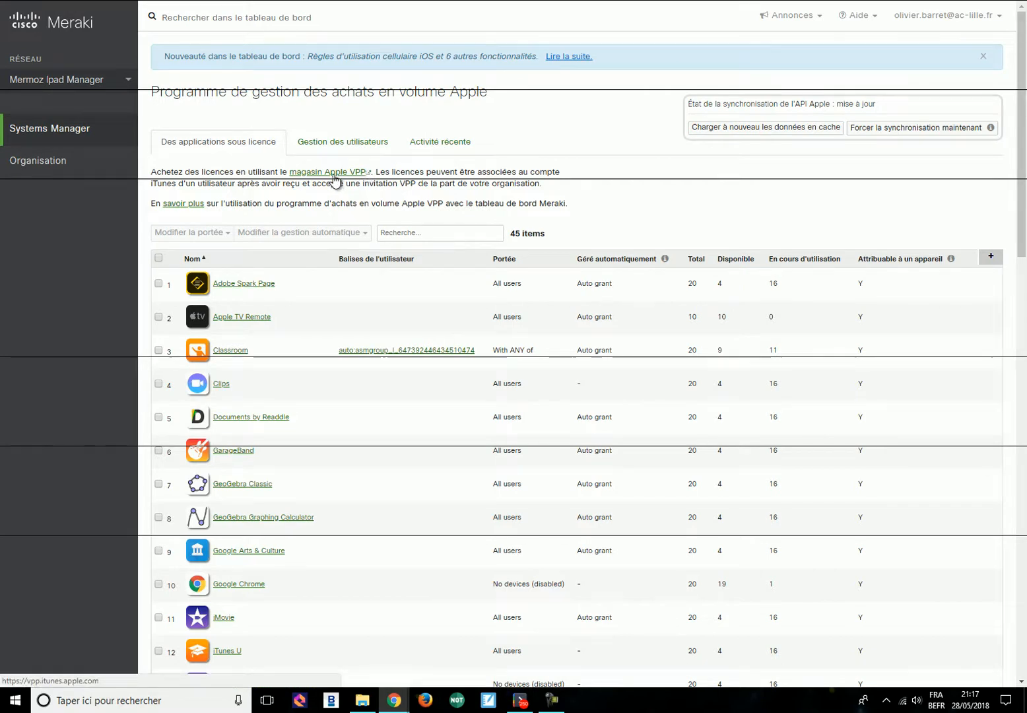
click(333, 177)
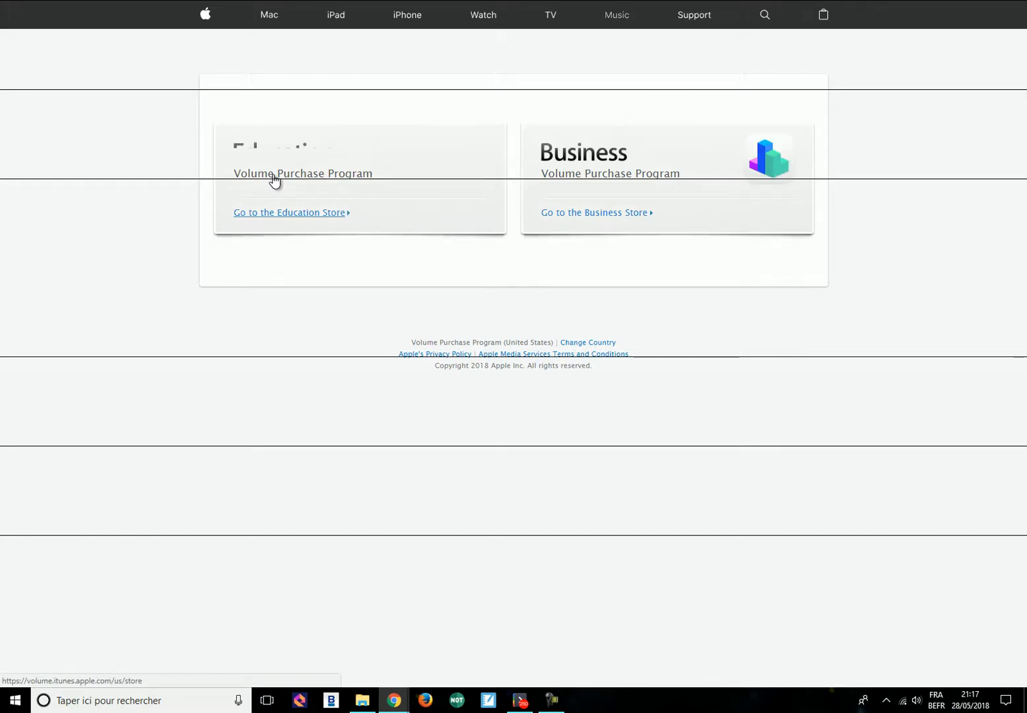
click(299, 216)
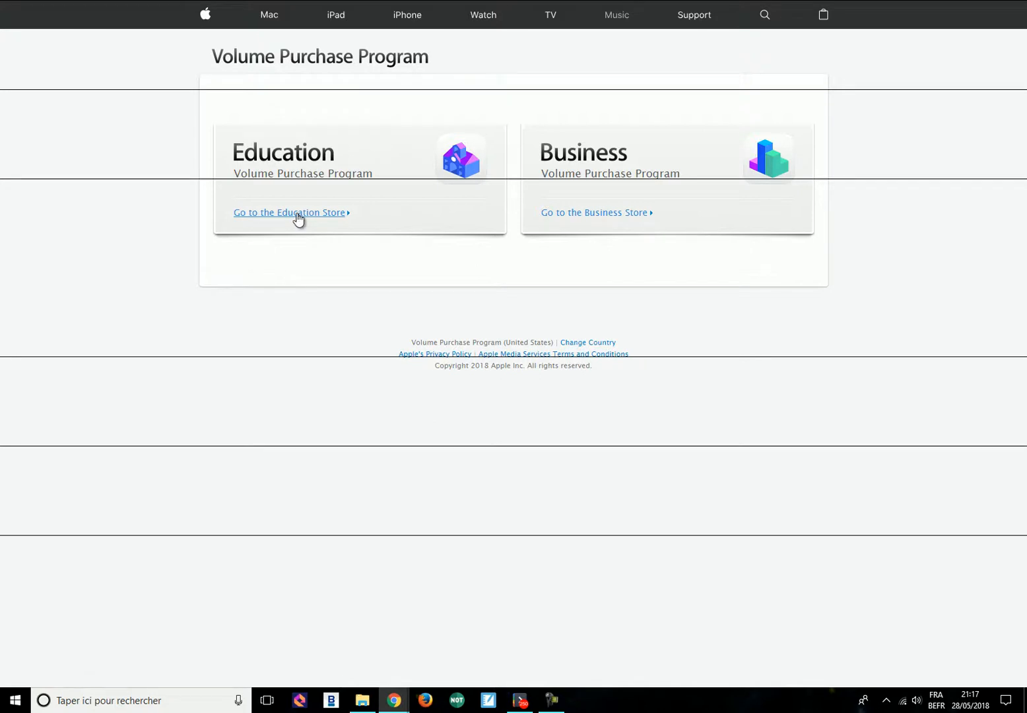
click(297, 212)
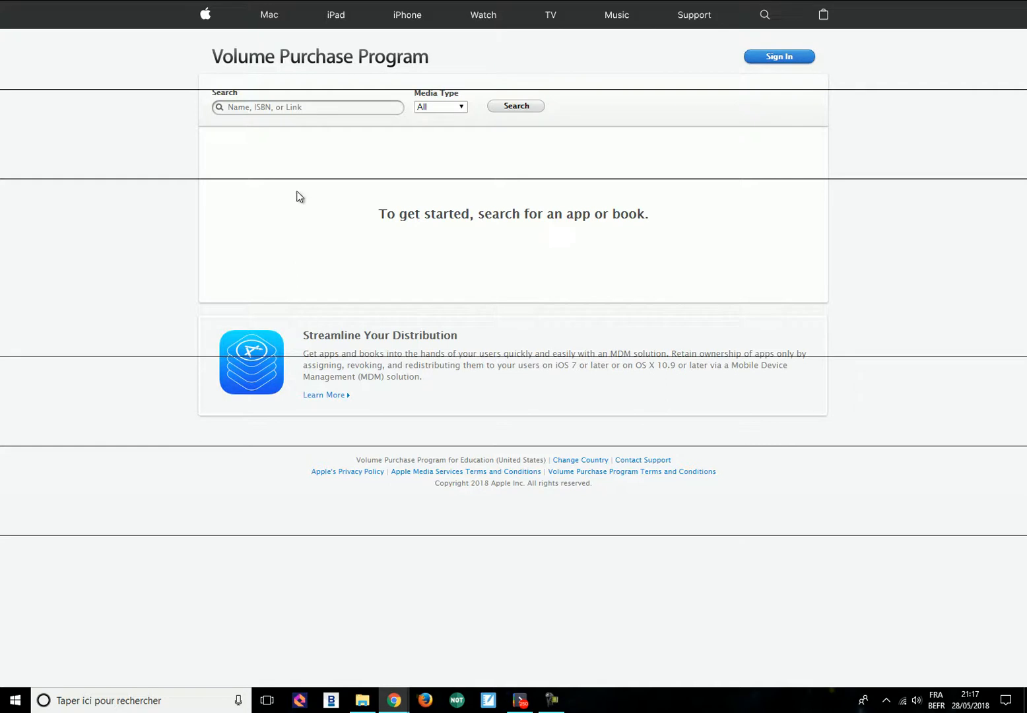
Step: Search the Volume Purchase Program store for "solarwalk" across all media types
click(292, 107)
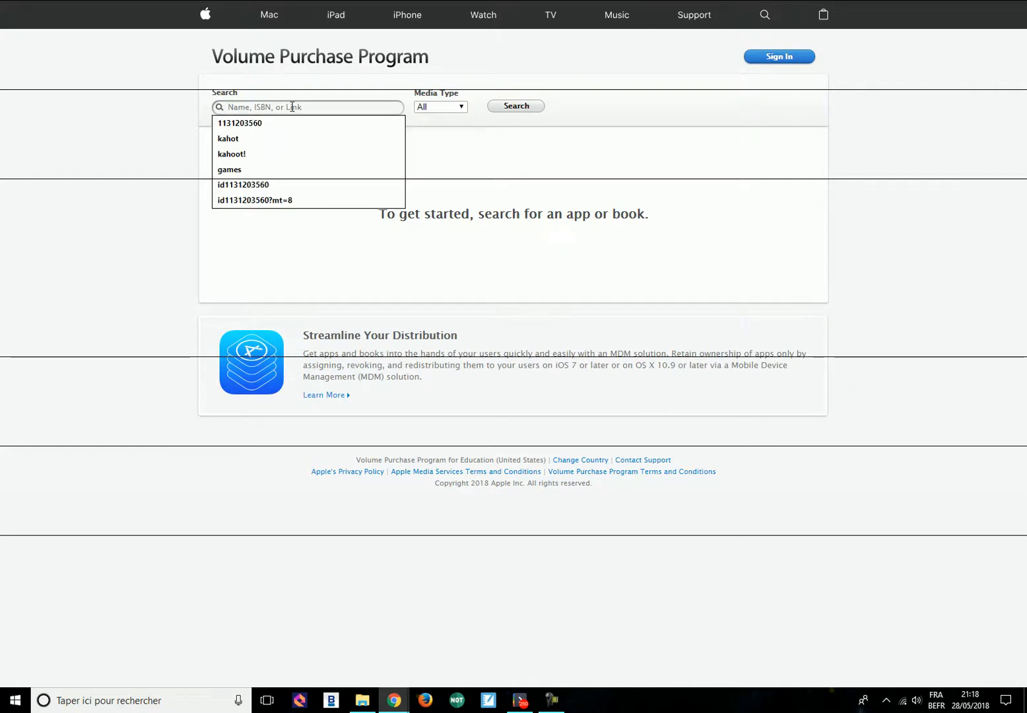
text(solarw)
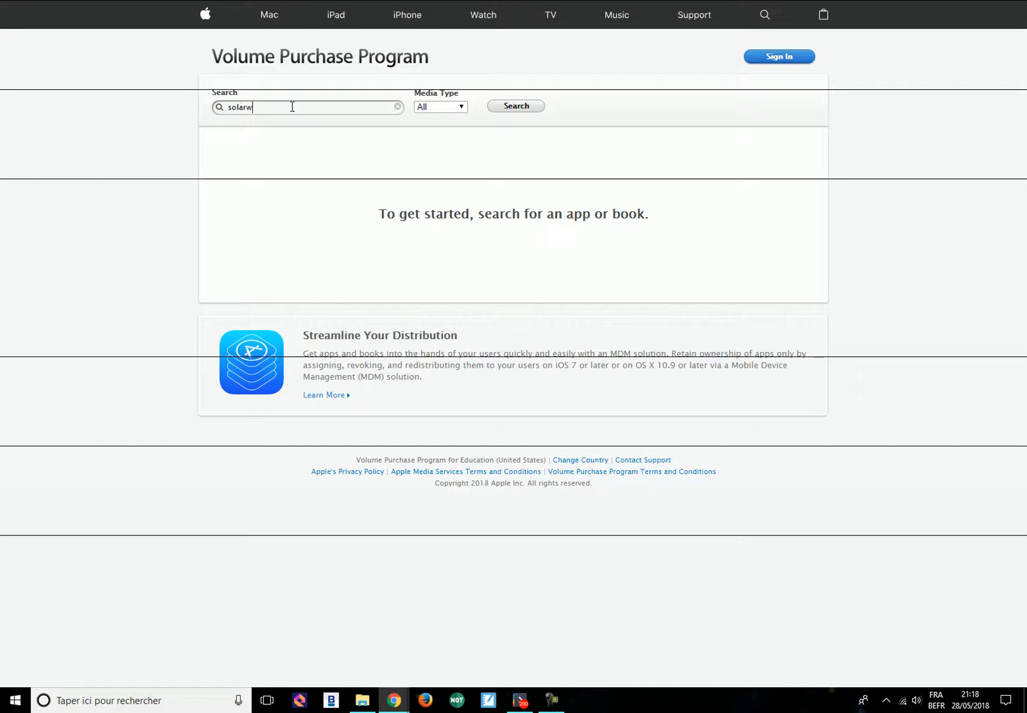
text(alk)
click(514, 107)
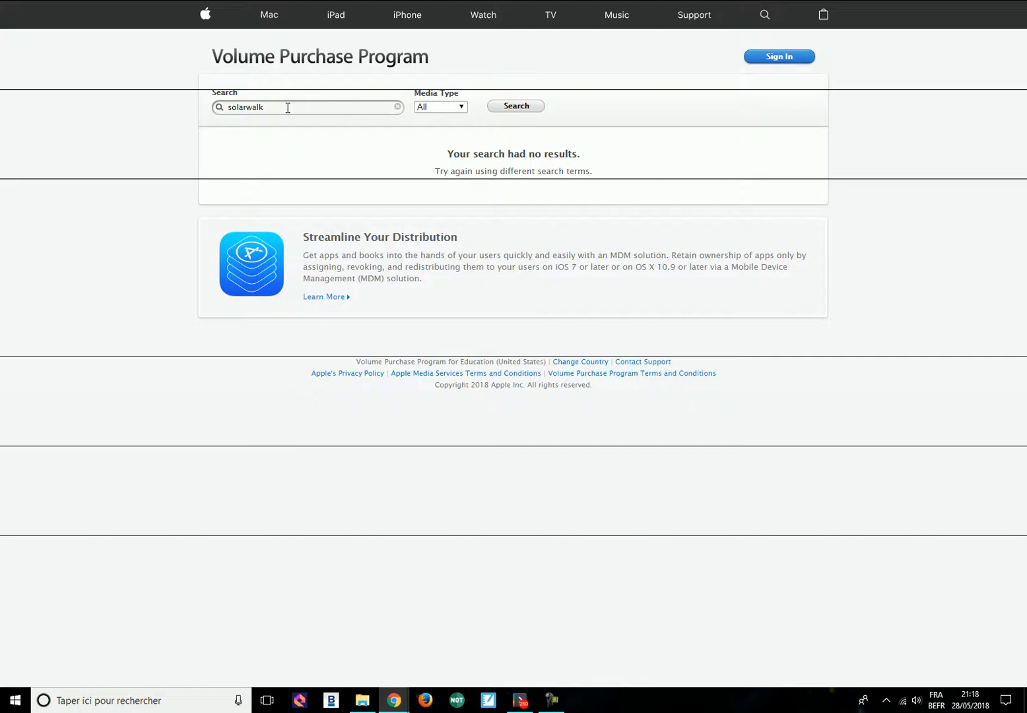
Step: Shorten the store search term to "solar" and run the search again
mouse_move(277, 107)
mouse_down()
mouse_move(253, 108)
mouse_move(288, 107)
mouse_up()
key(BackSpace)
key(BackSpace)
key(BackSpace)
key(BackSpace)
key(Return)
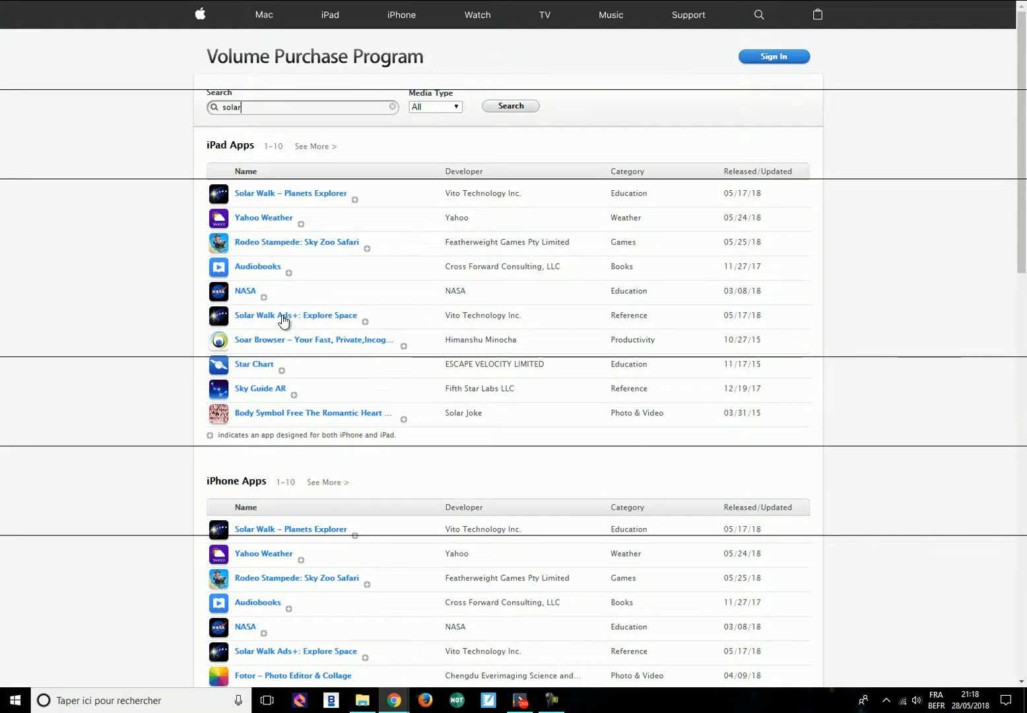
Step: Open Solar Walk Ads+: Explore Space from the iPad apps and examine its purchase details and description
click(281, 323)
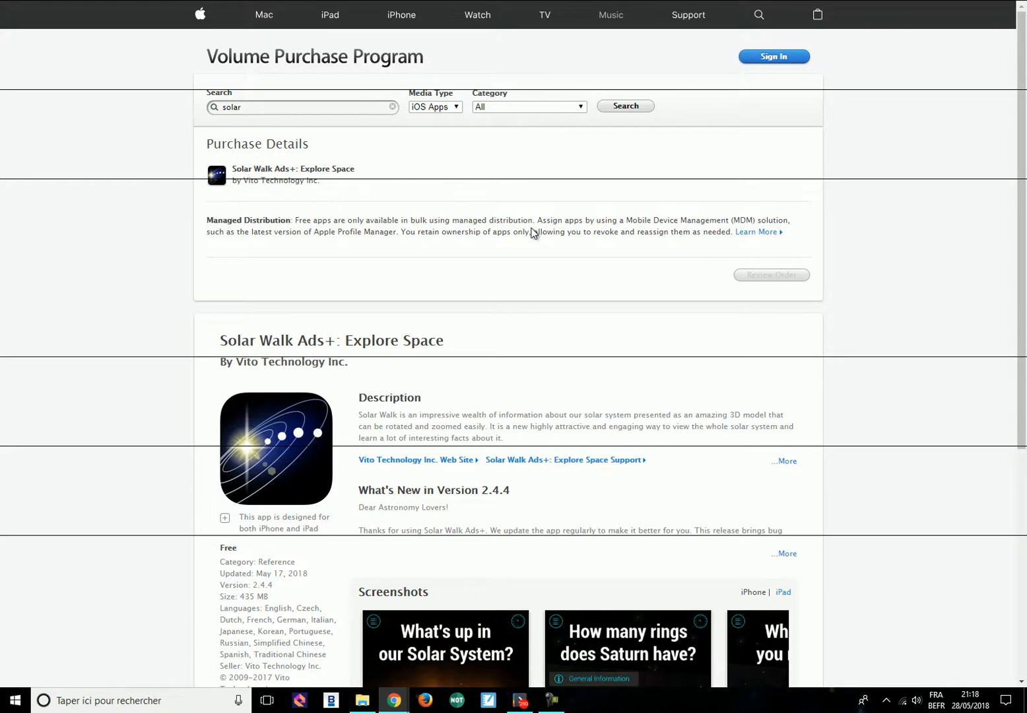
click(760, 277)
scroll(454, 294, down, 4)
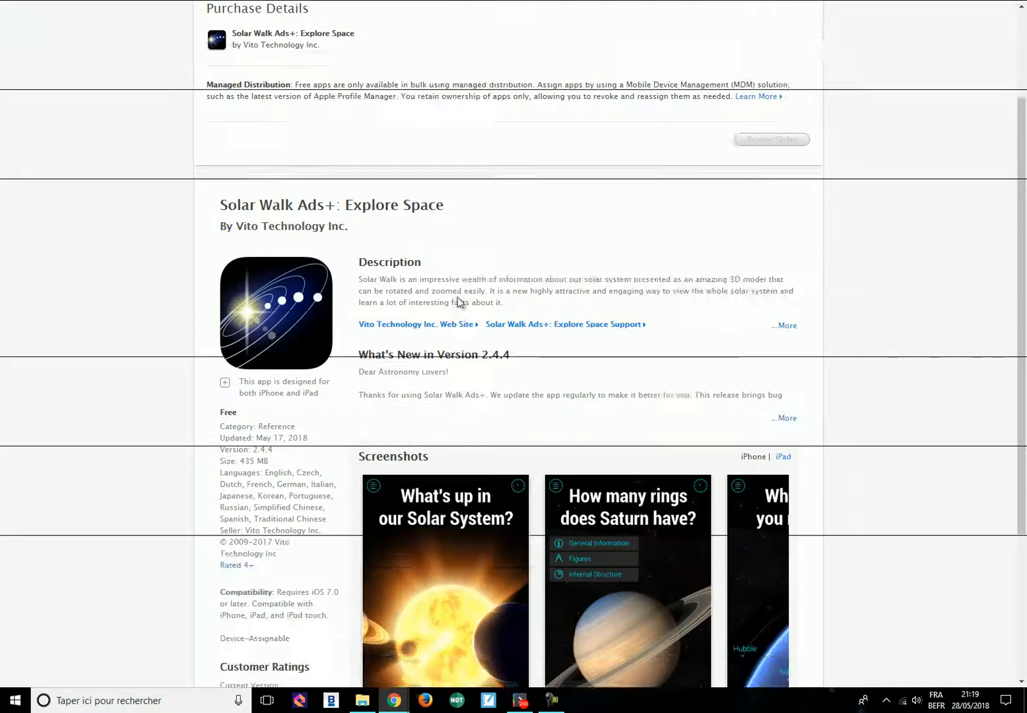
scroll(456, 291, up, 4)
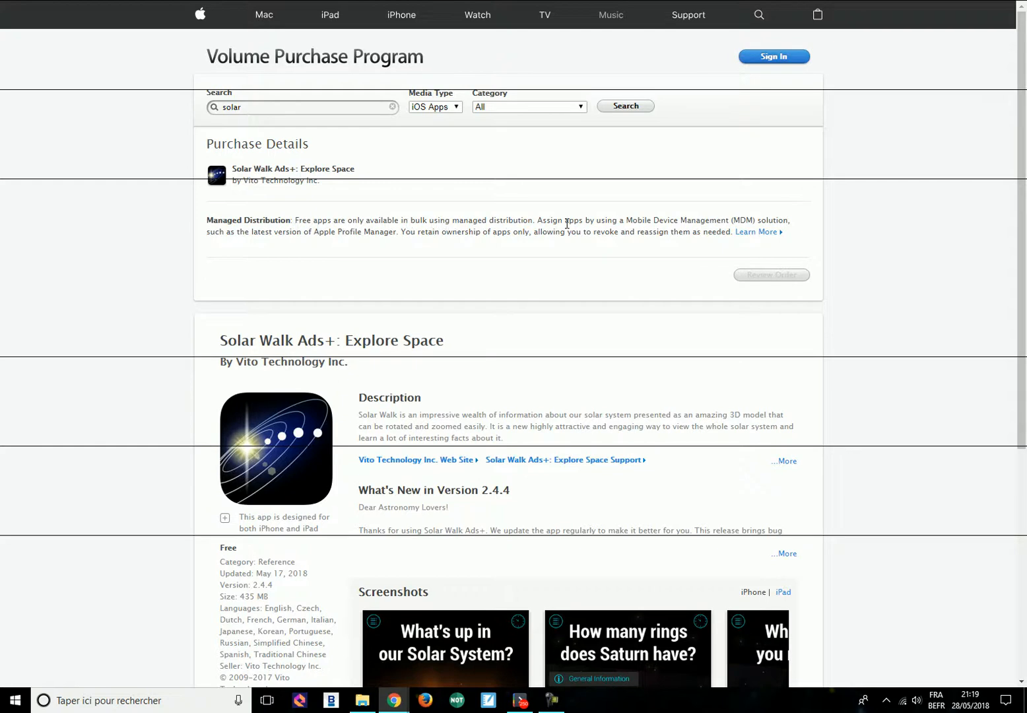
Step: Sign in to the Volume Purchase Programme store and search for "solar walk"
click(776, 58)
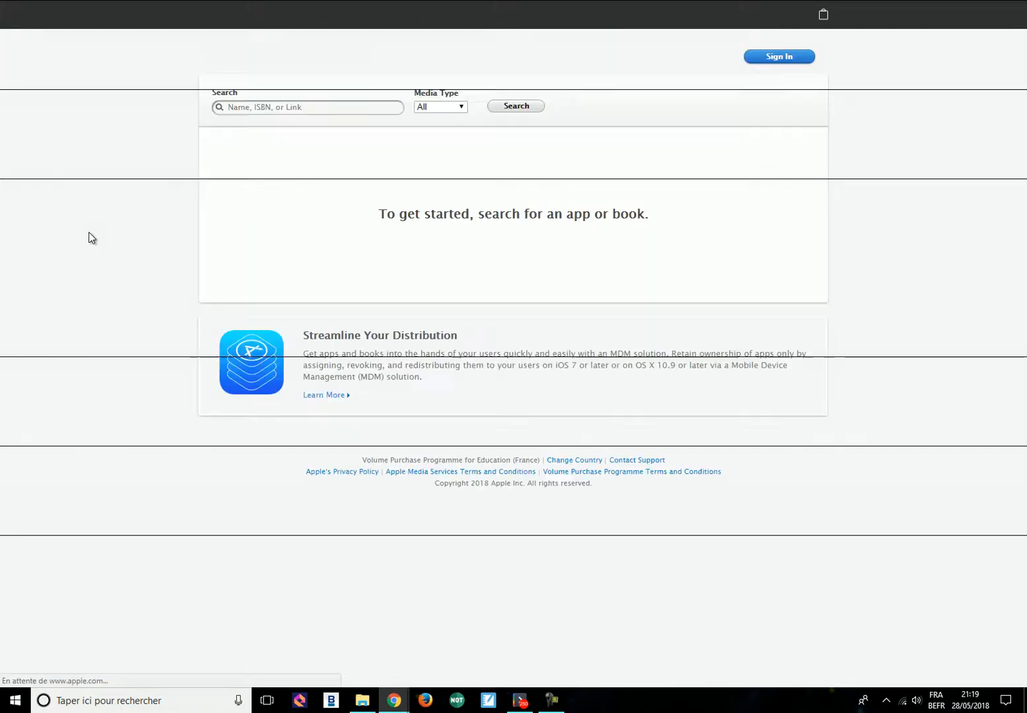
click(333, 106)
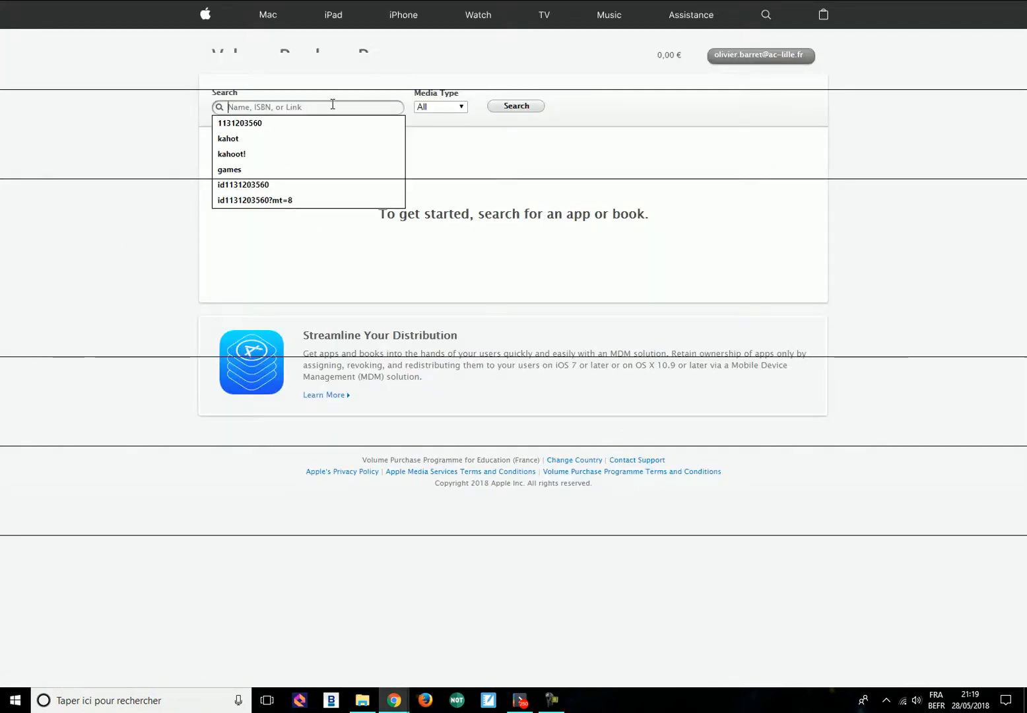
text(dz)
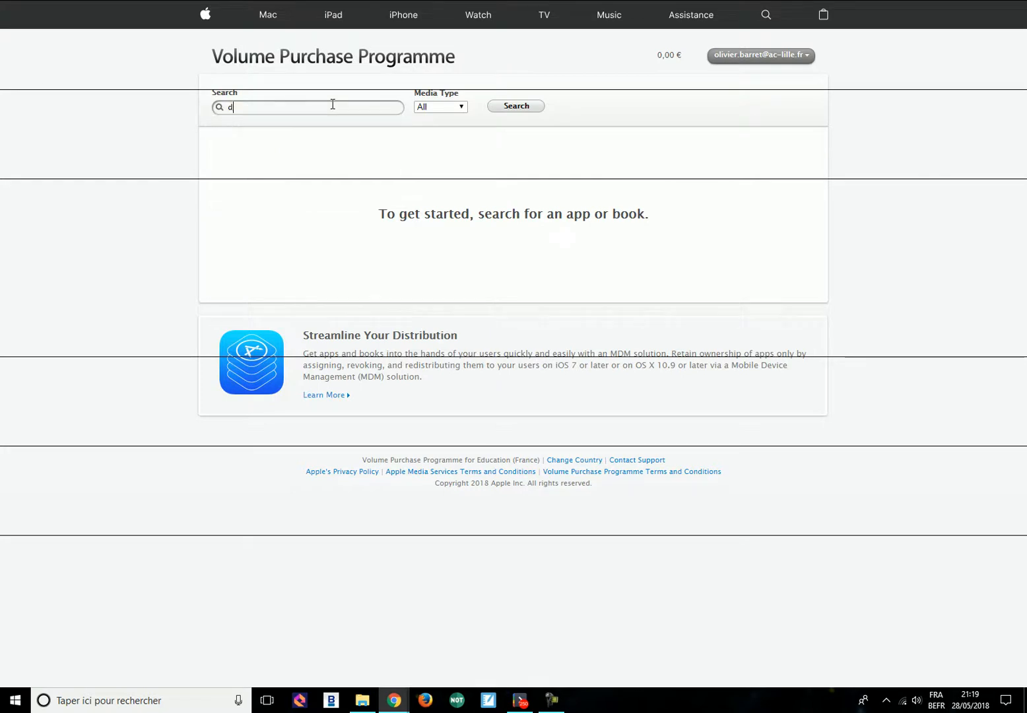
key(BackSpace)
key(BackSpace)
text(solza)
key(BackSpace)
key(BackSpace)
text(ar walk)
key(Return)
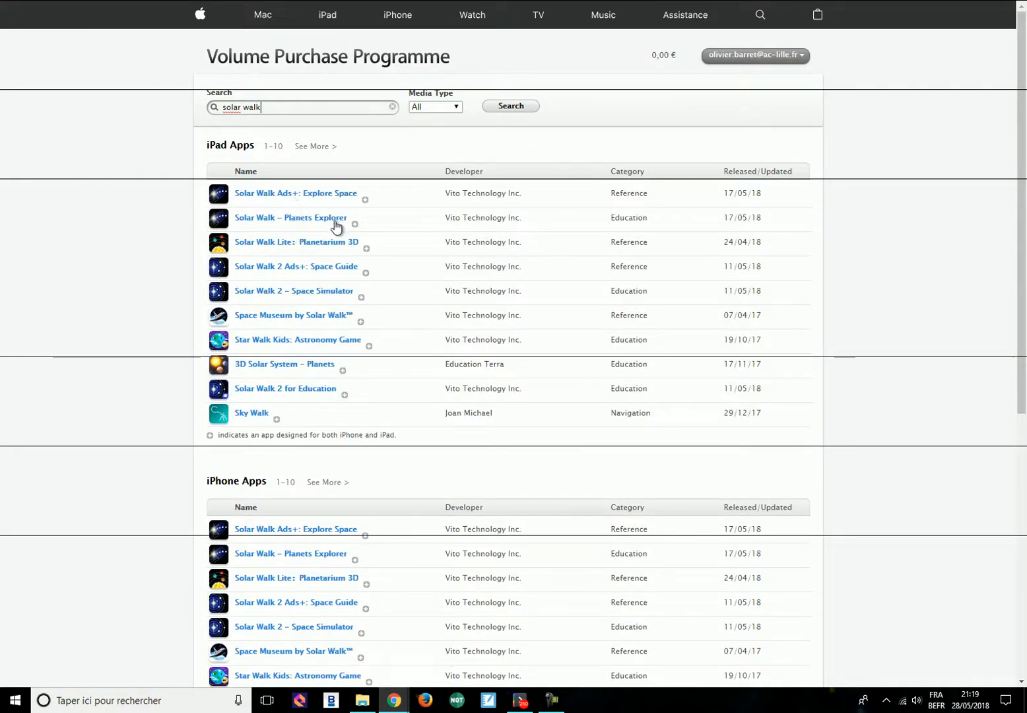
Step: Open Solar Walk 2 Ads+: Space Guide, set the quantity to 20 and proceed to the order review
click(294, 267)
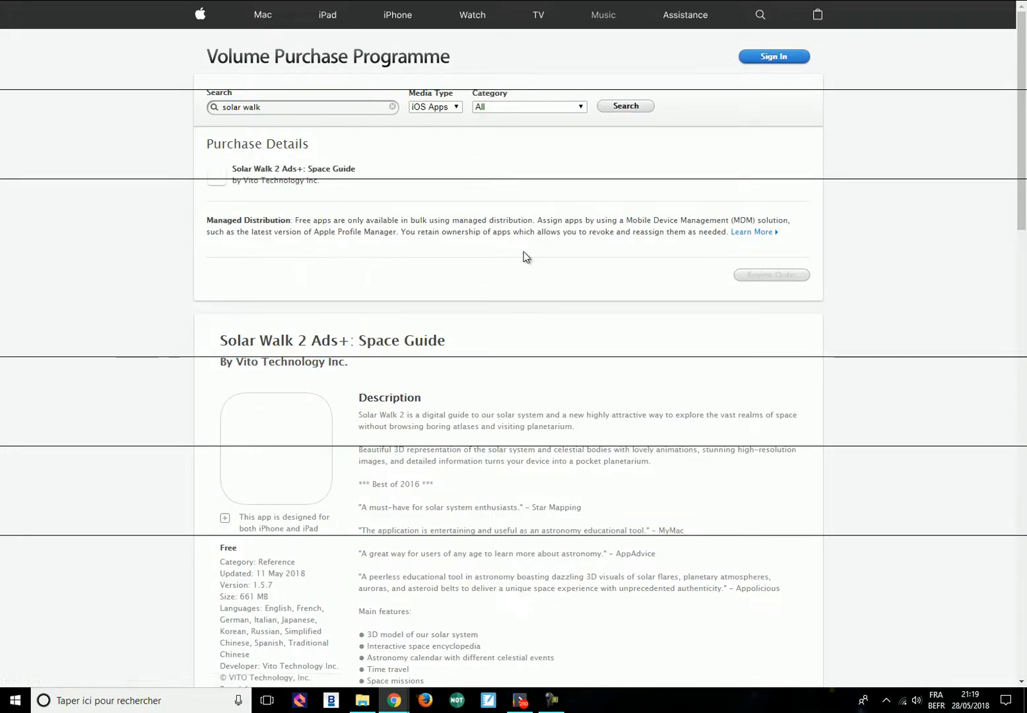
click(748, 173)
text(20)
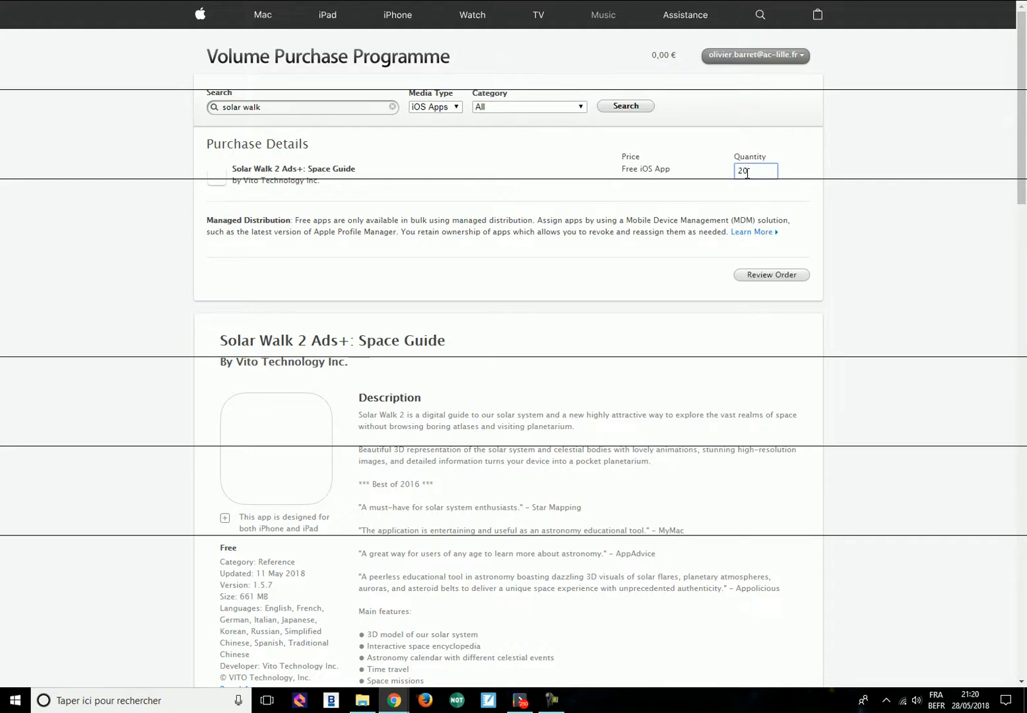
click(744, 278)
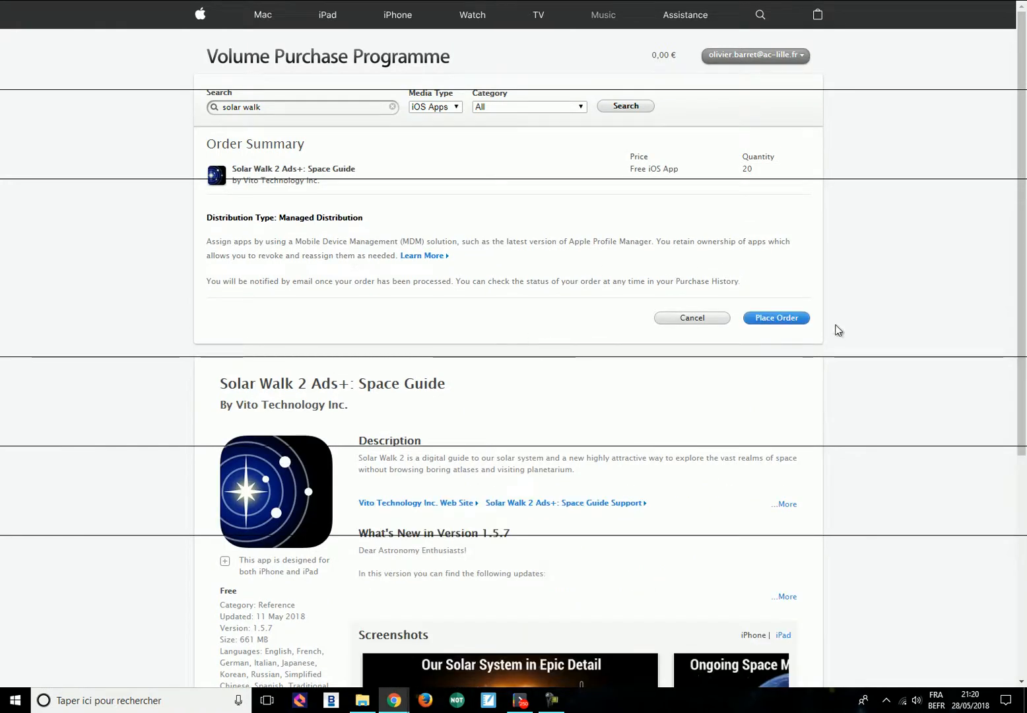
Step: Check the app's details under the order summary and place the order for Solar Walk 2 Ads+: Space Guide
scroll(790, 321, down, 2)
scroll(790, 322, down, 4)
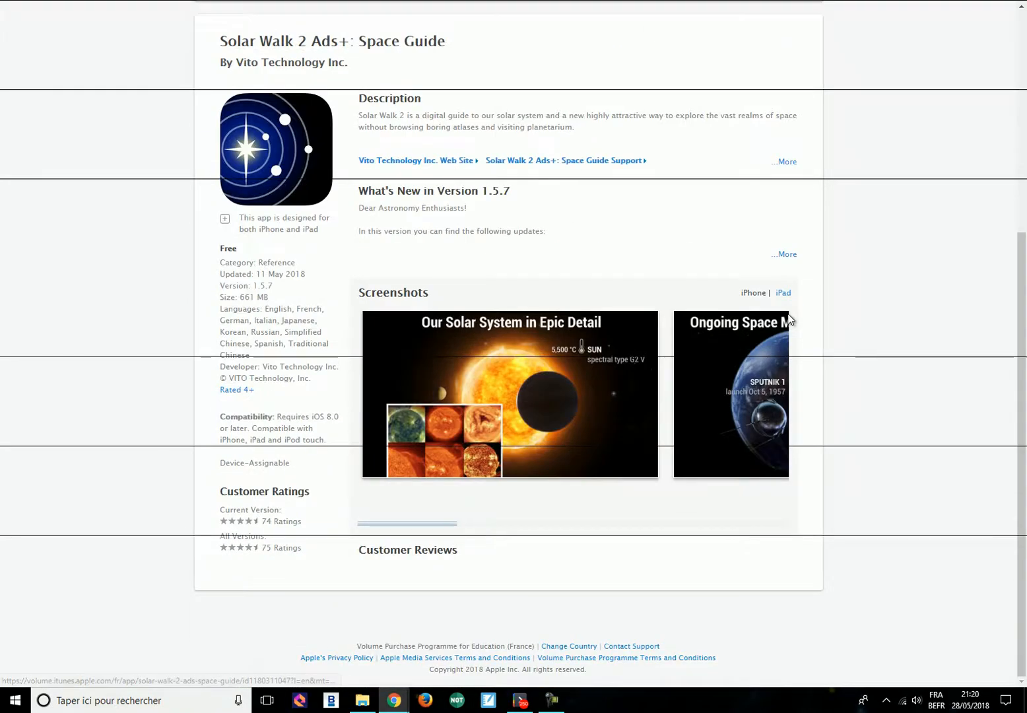
scroll(791, 321, up, 6)
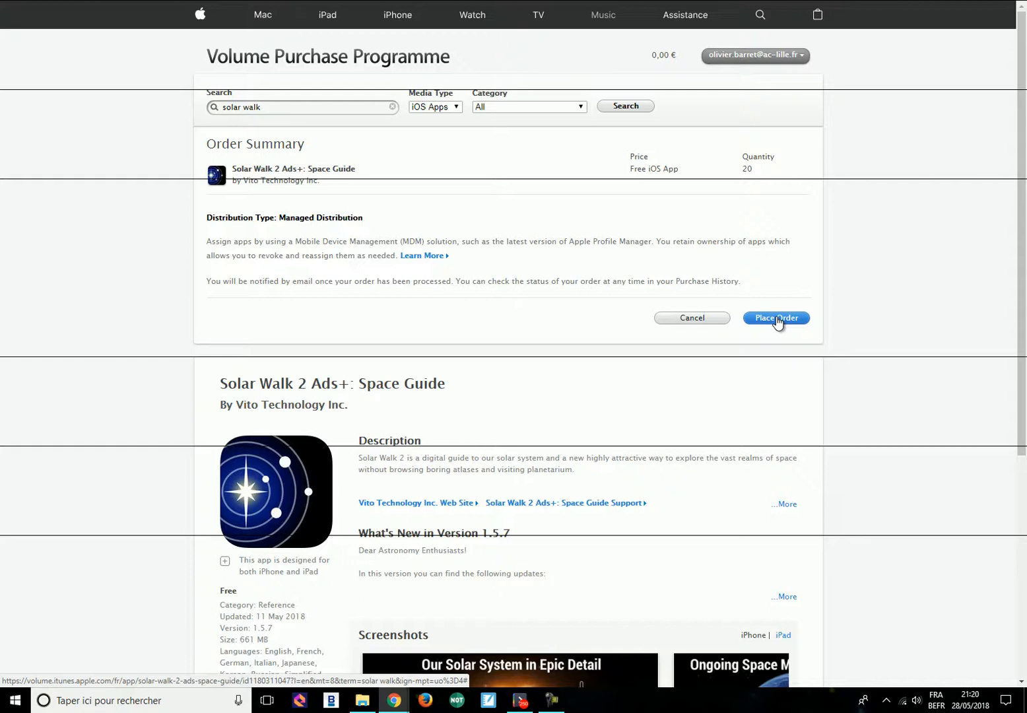
click(777, 319)
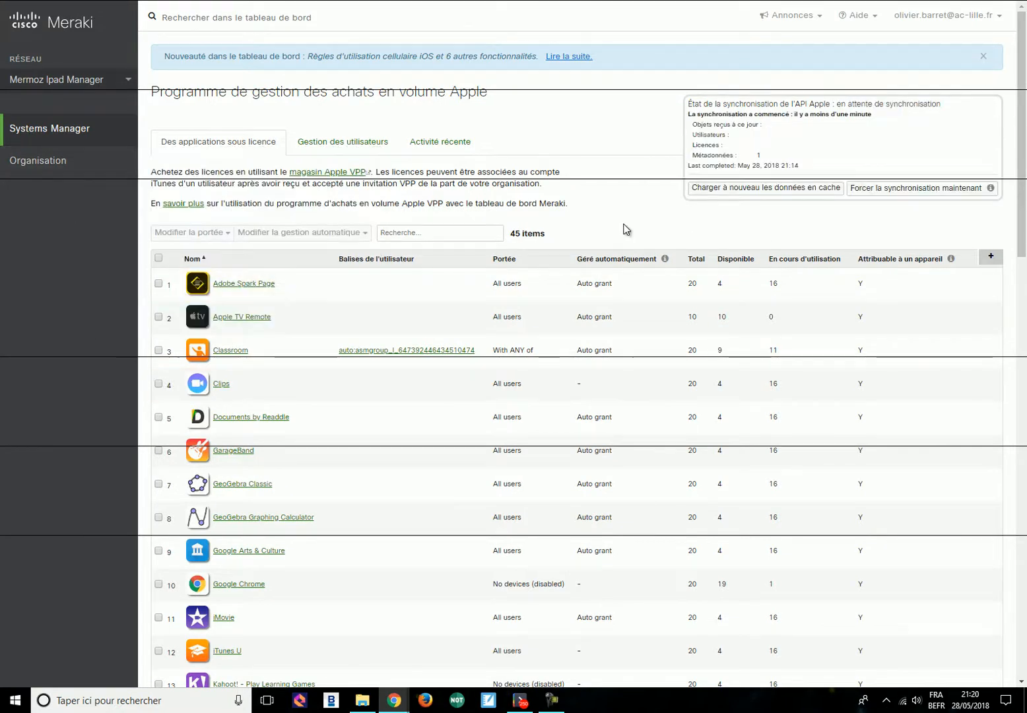
Step: Look through the licensed apps list on the Meraki VPP page for Solar Walk 2 Ads+: Space Guide
scroll(625, 229, down, 2)
scroll(624, 229, down, 16)
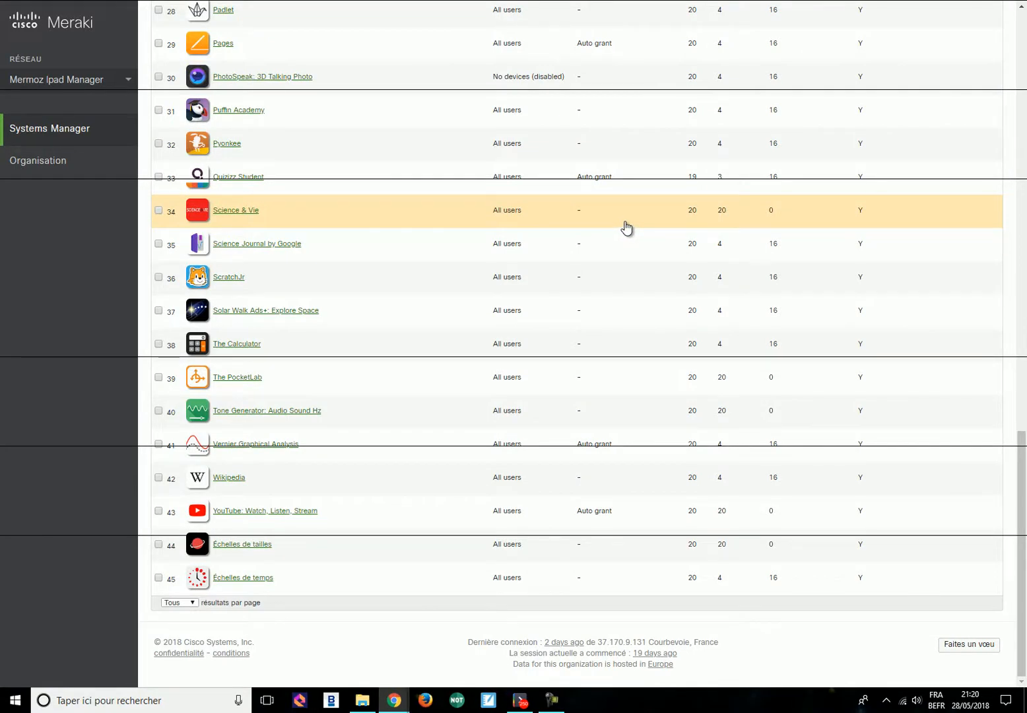
scroll(627, 227, up, 6)
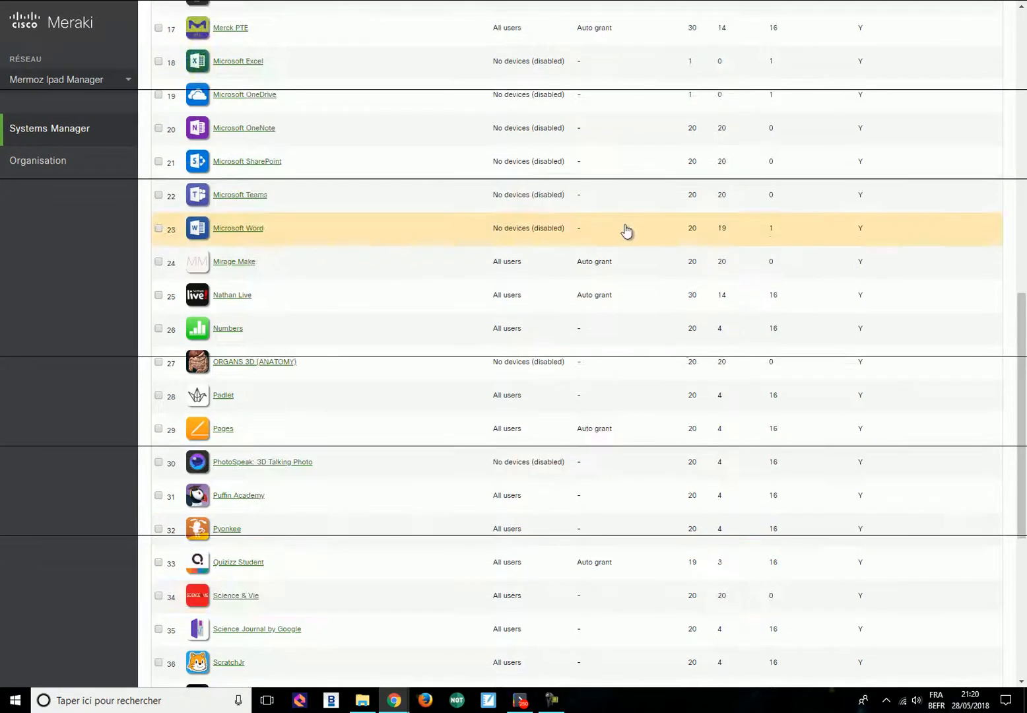
scroll(626, 229, down, 5)
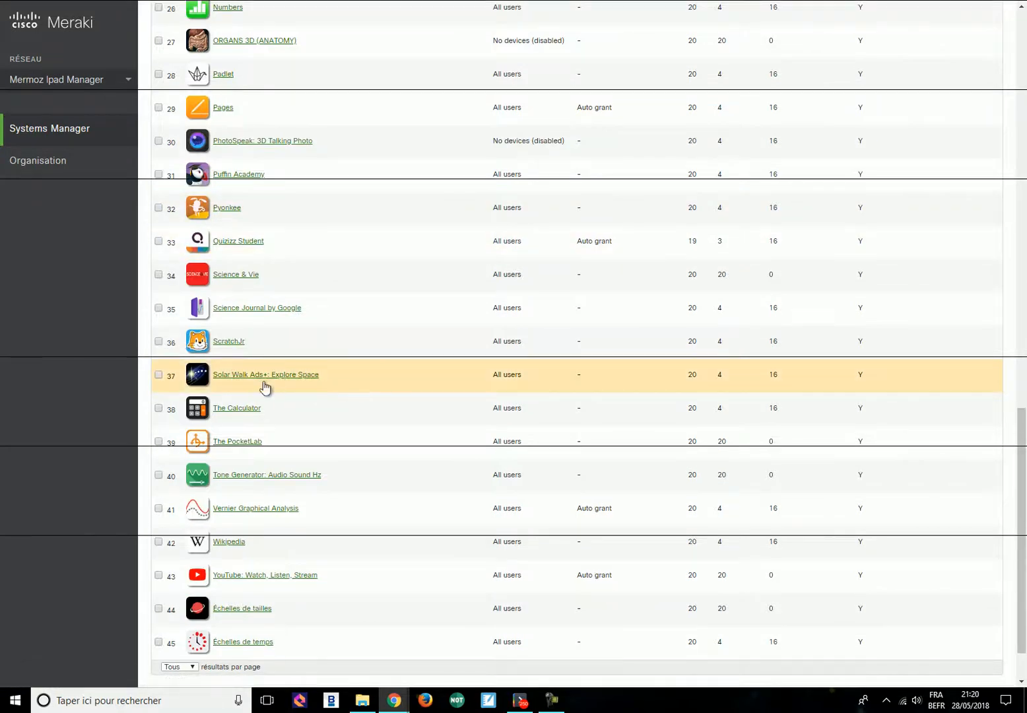
scroll(536, 365, up, 6)
scroll(771, 335, up, 10)
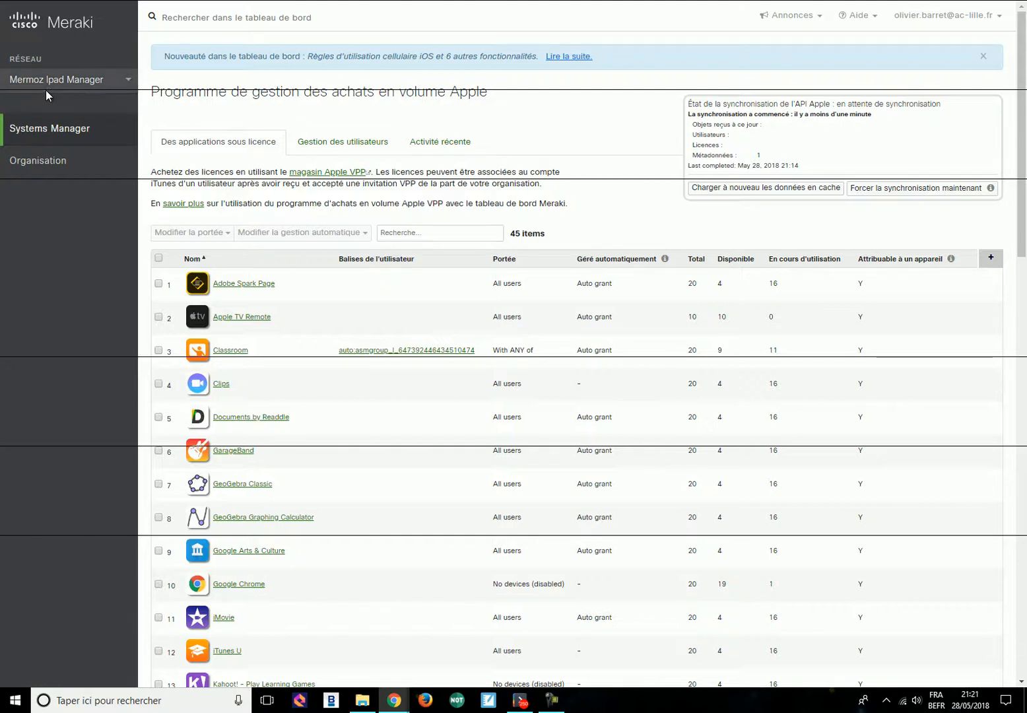
Step: Reload the VPP licensed apps list and open the licence details of Solar Walk 2 Ads+: Space Guide
mouse_move(101, 147)
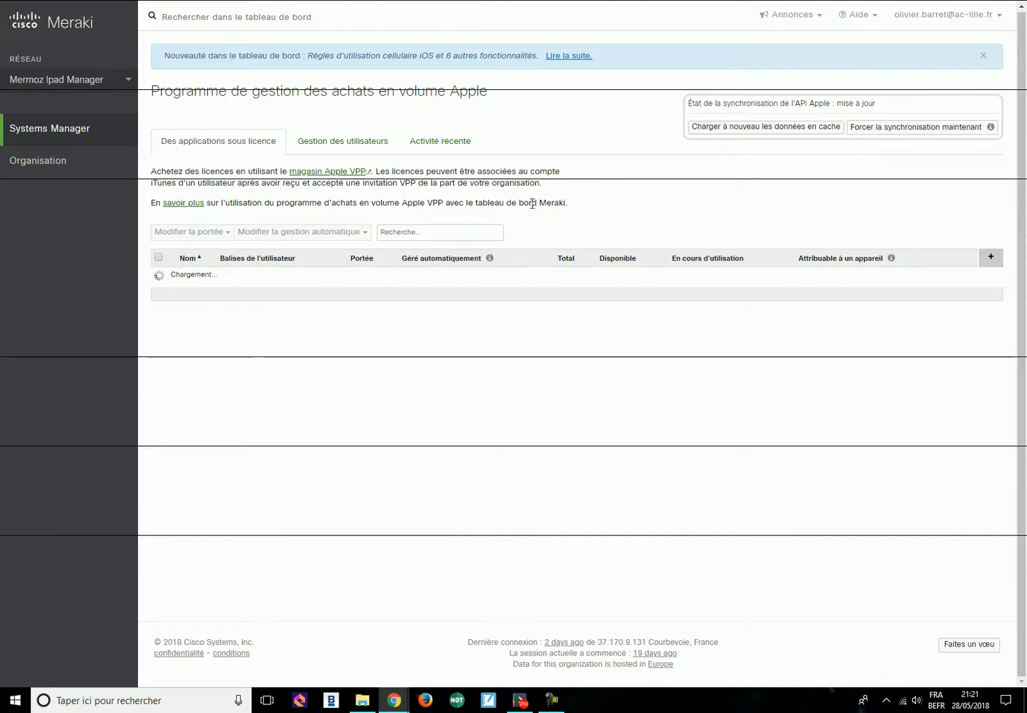
scroll(533, 243, down, 18)
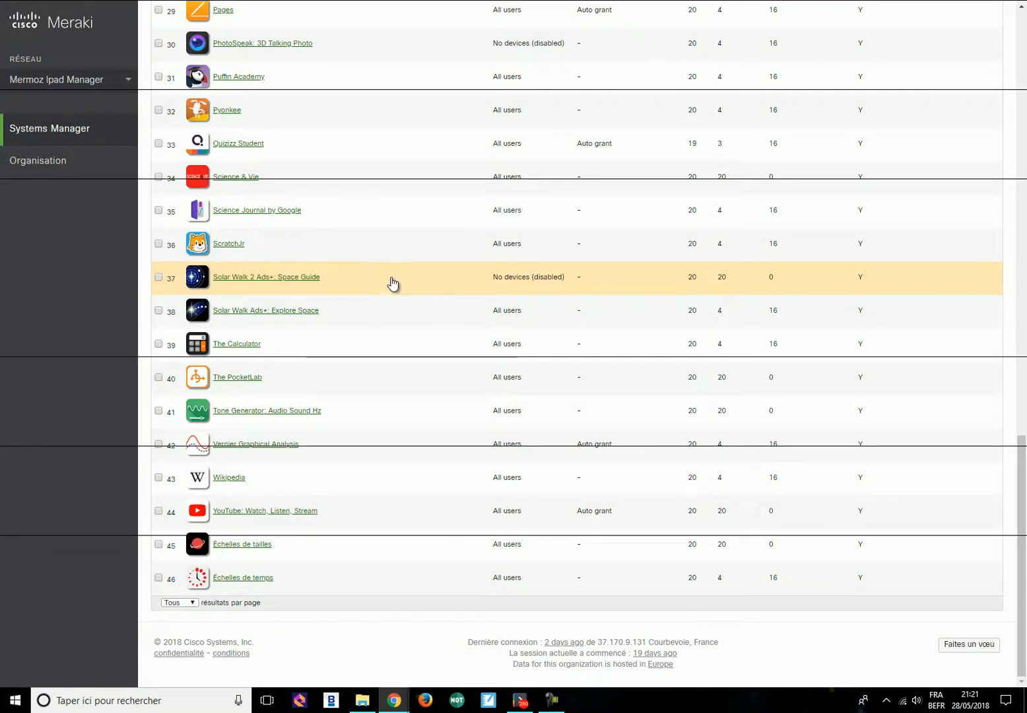
click(312, 278)
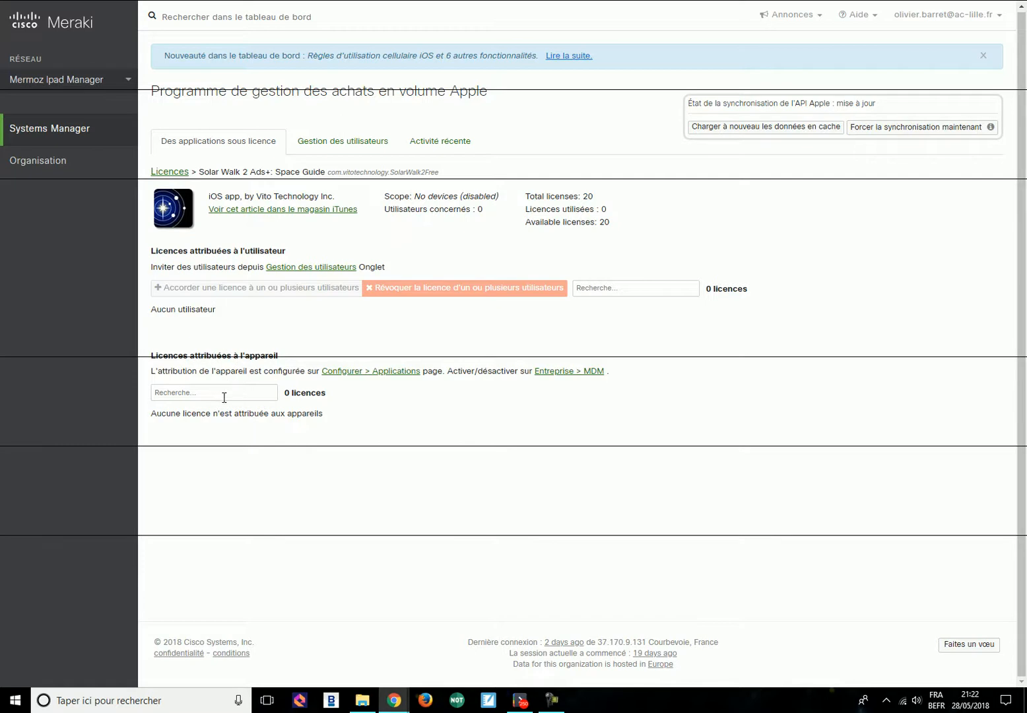
Step: Check the VPP user management page and search the app's device-assigned licences for "eleve"
click(204, 399)
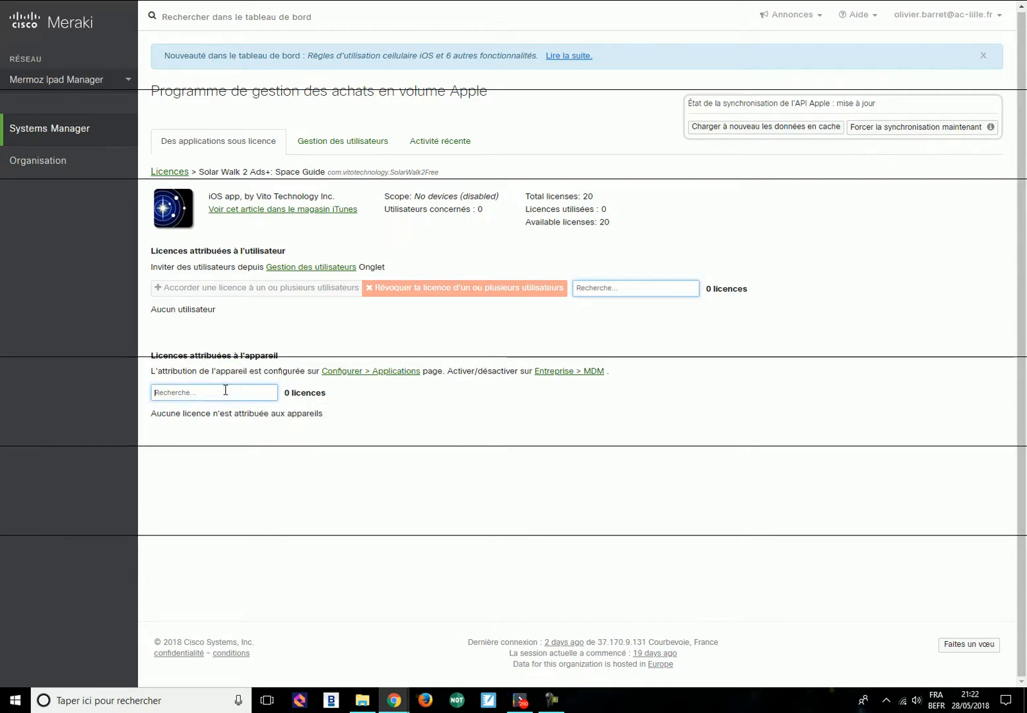
click(340, 148)
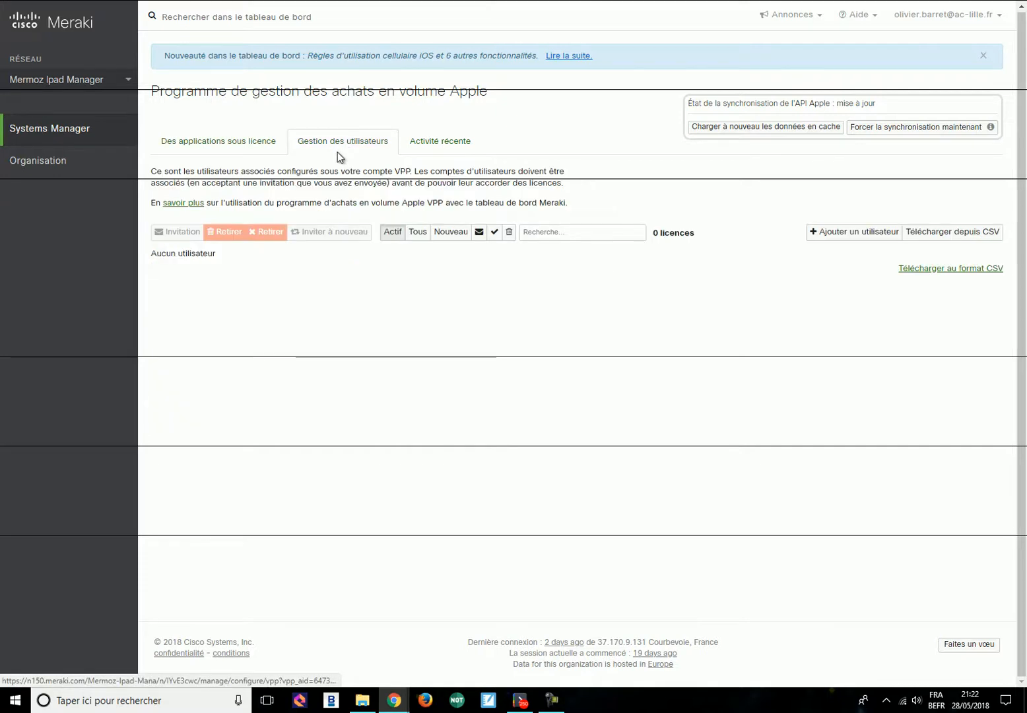
click(272, 153)
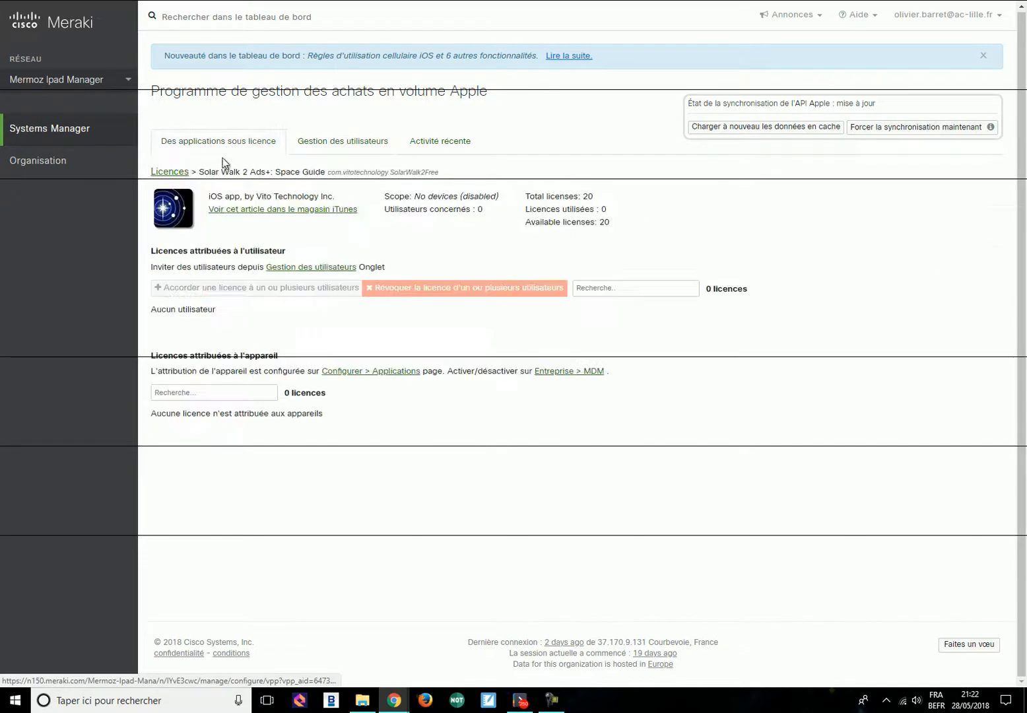
click(183, 393)
text(eleve)
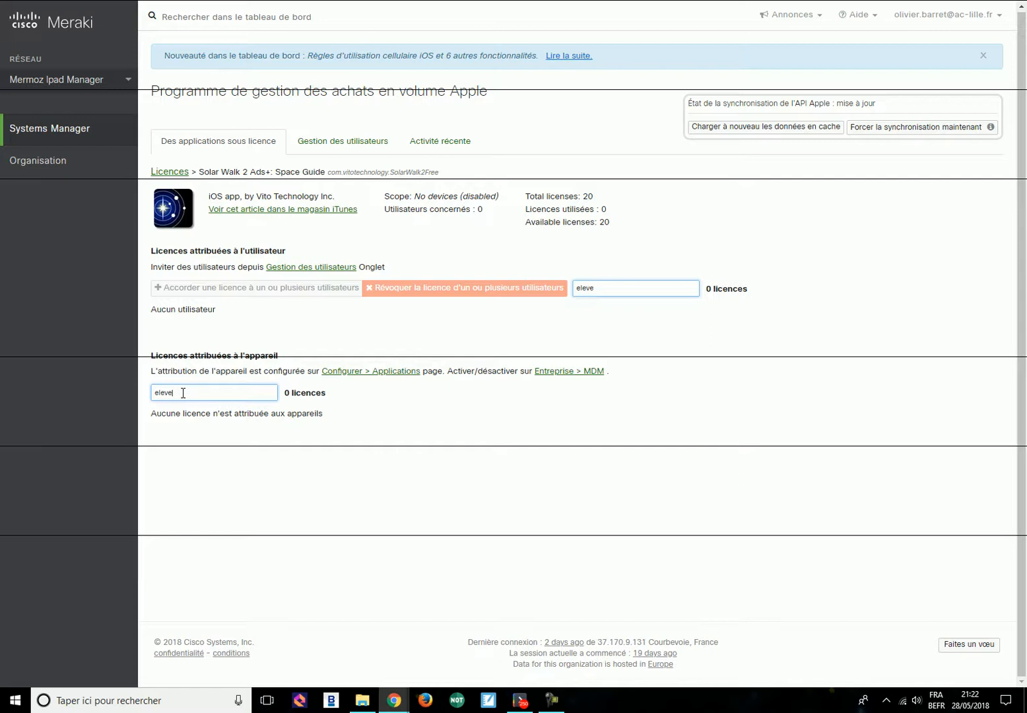
key(BackSpace)
key(BackSpace)
Step: Look through the Systems Manager application list, sorted by name in descending order, for Solar Walk 2 Ads+: Space Guide
click(382, 374)
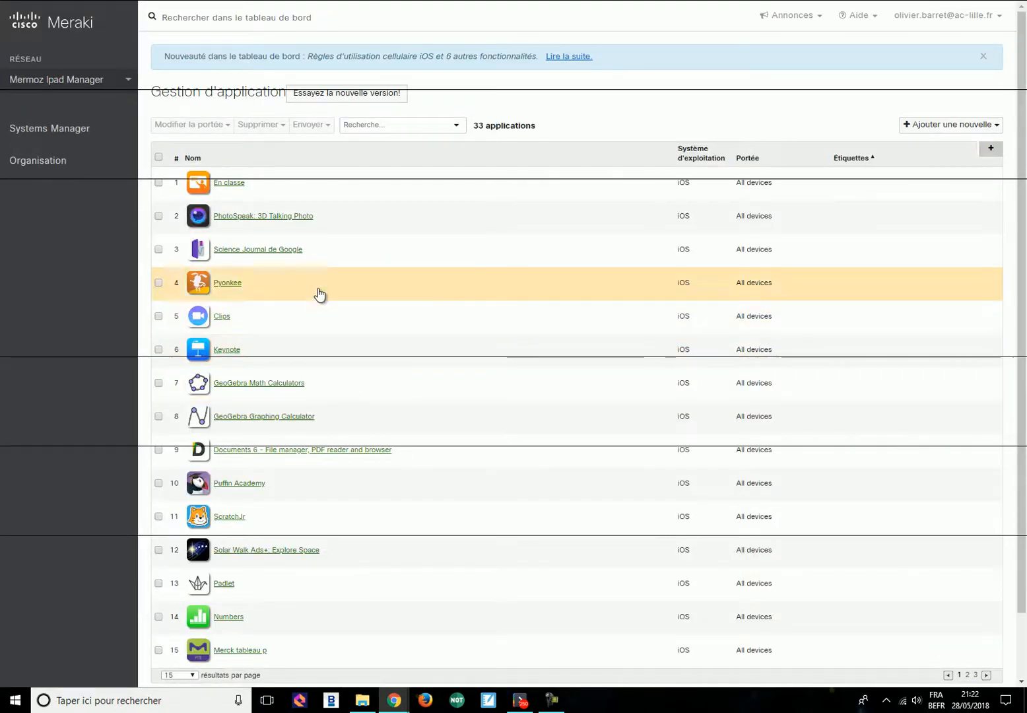
mouse_move(58, 126)
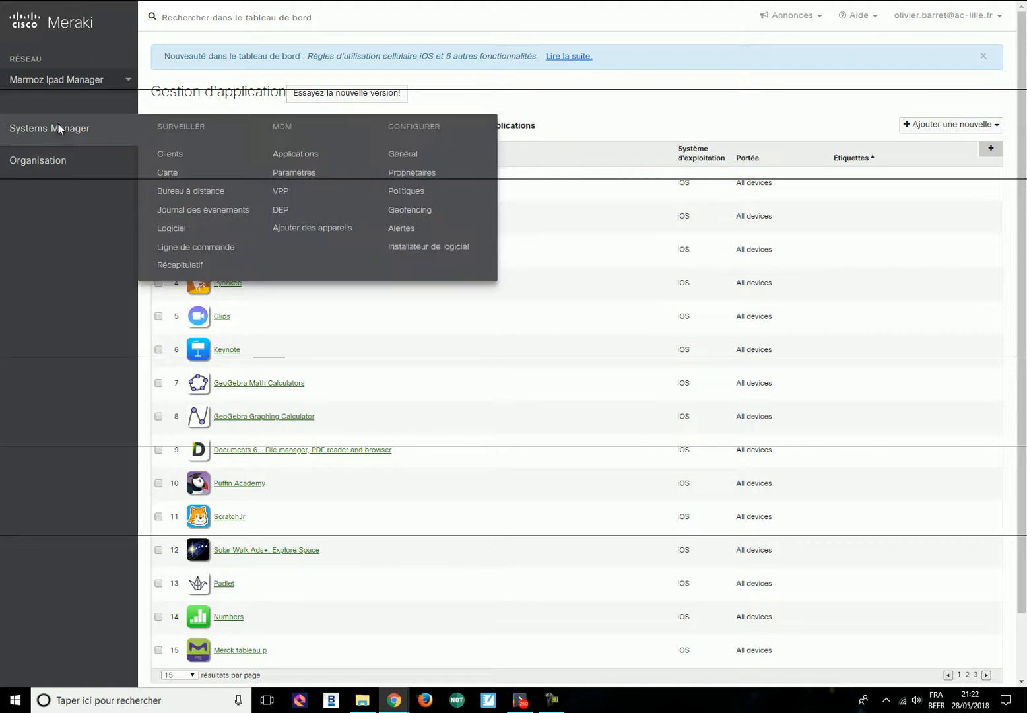
click(288, 161)
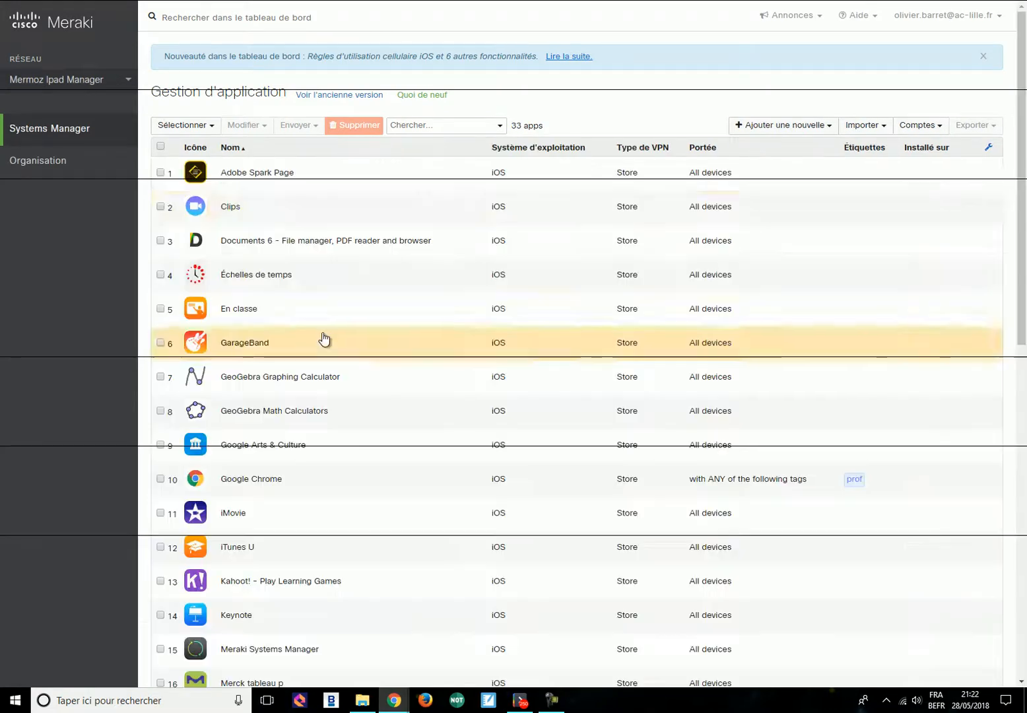
scroll(290, 218, down, 3)
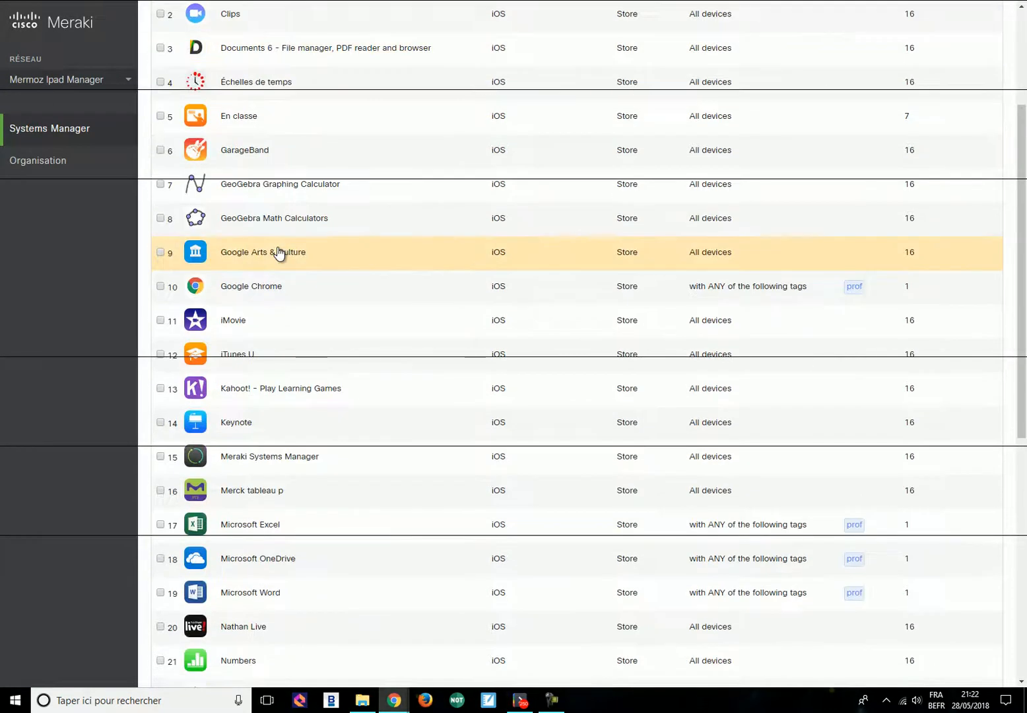
scroll(275, 234, up, 3)
scroll(261, 172, down, 1)
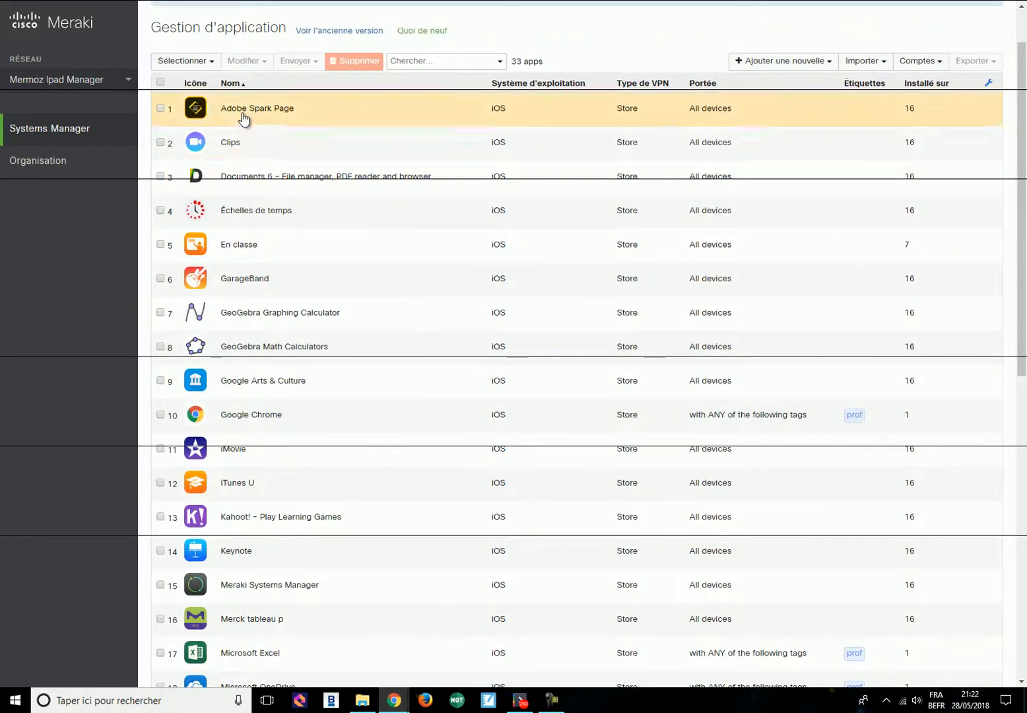
click(238, 84)
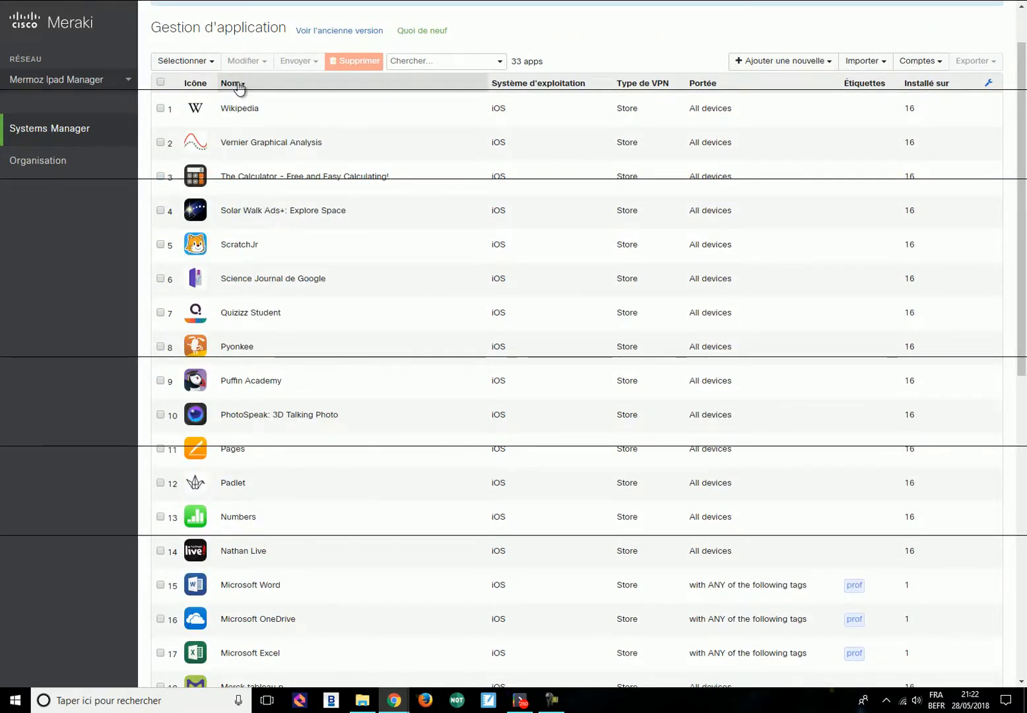
click(238, 84)
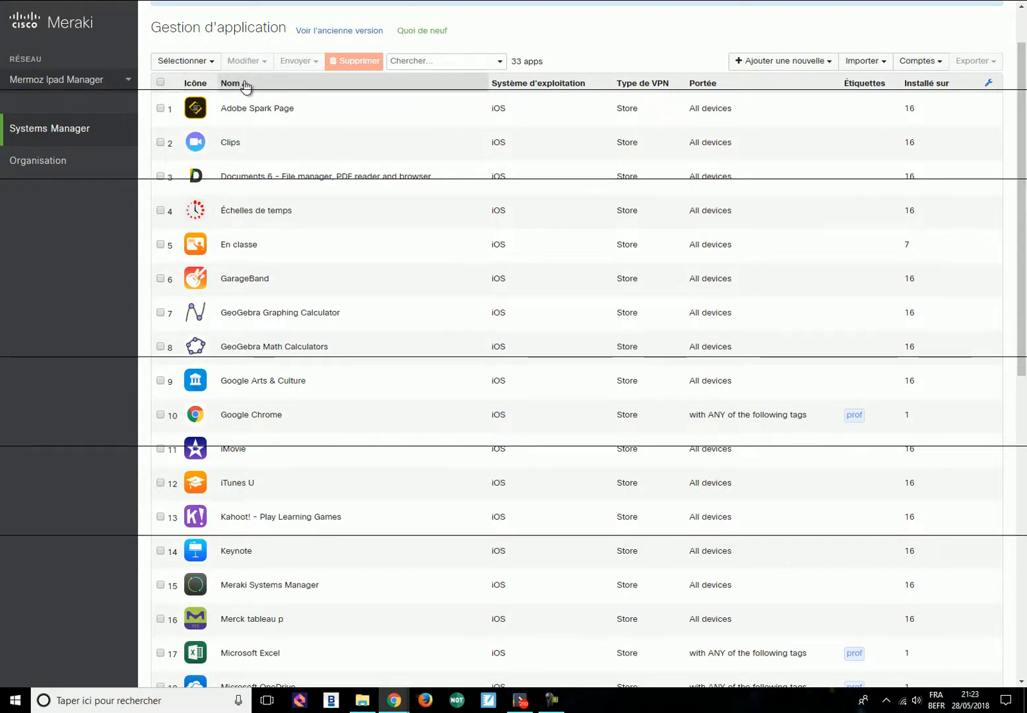
click(244, 84)
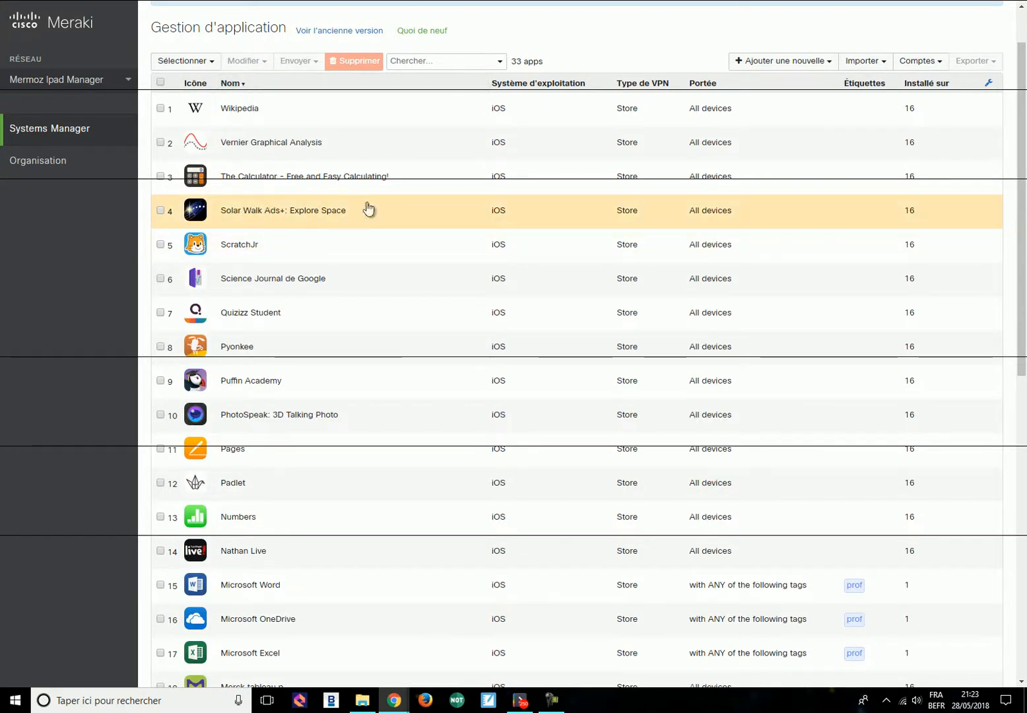
Step: Start adding a new iOS App Store app, search for "solar walk" and choose Solar Walk 2 Ads+: Space Guide
click(802, 65)
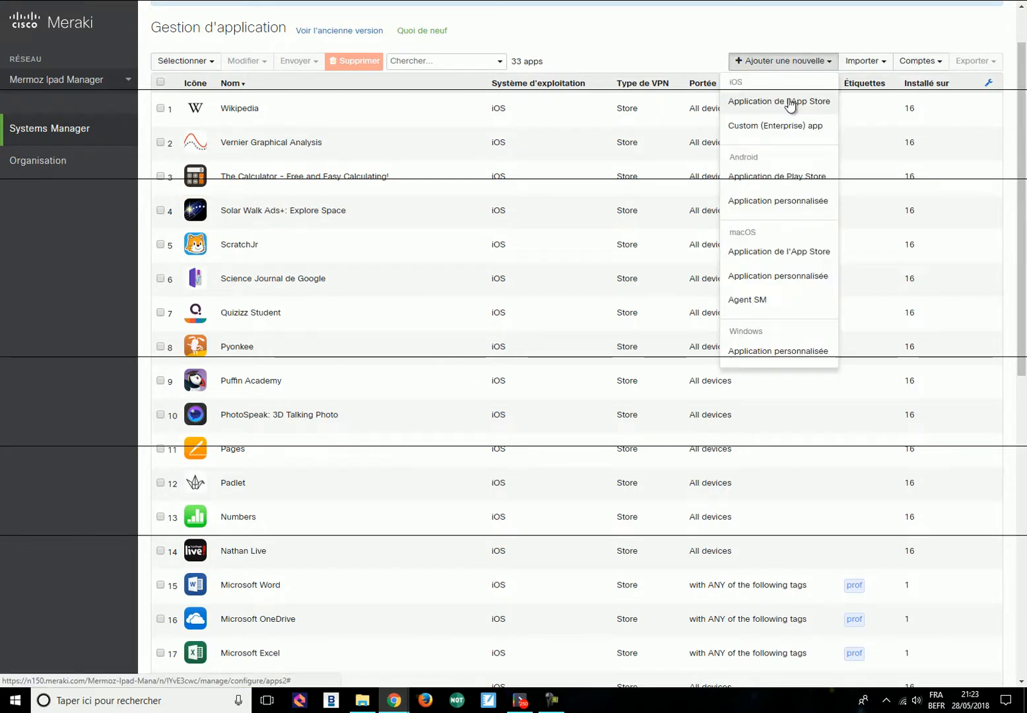
click(791, 104)
click(257, 160)
text(sl)
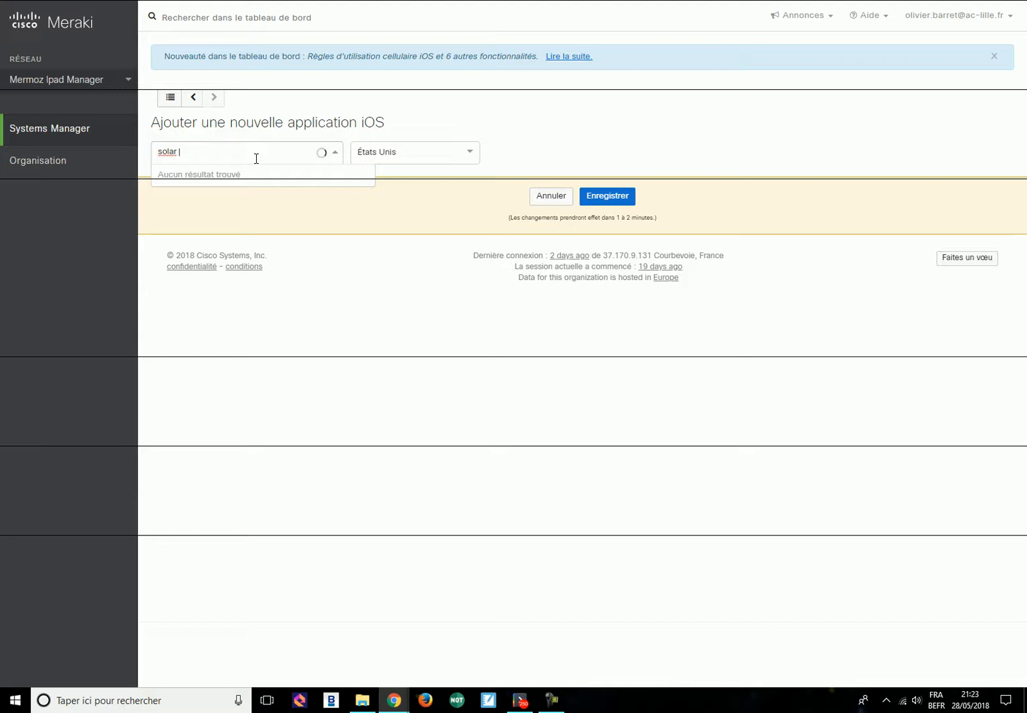
text(wal)
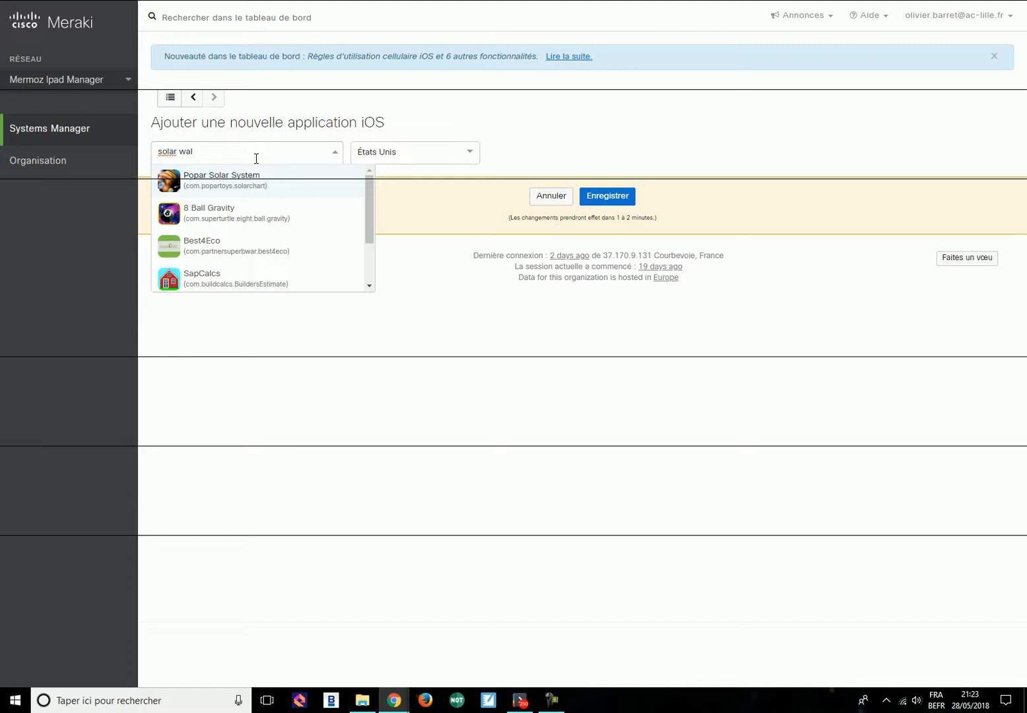
text(k)
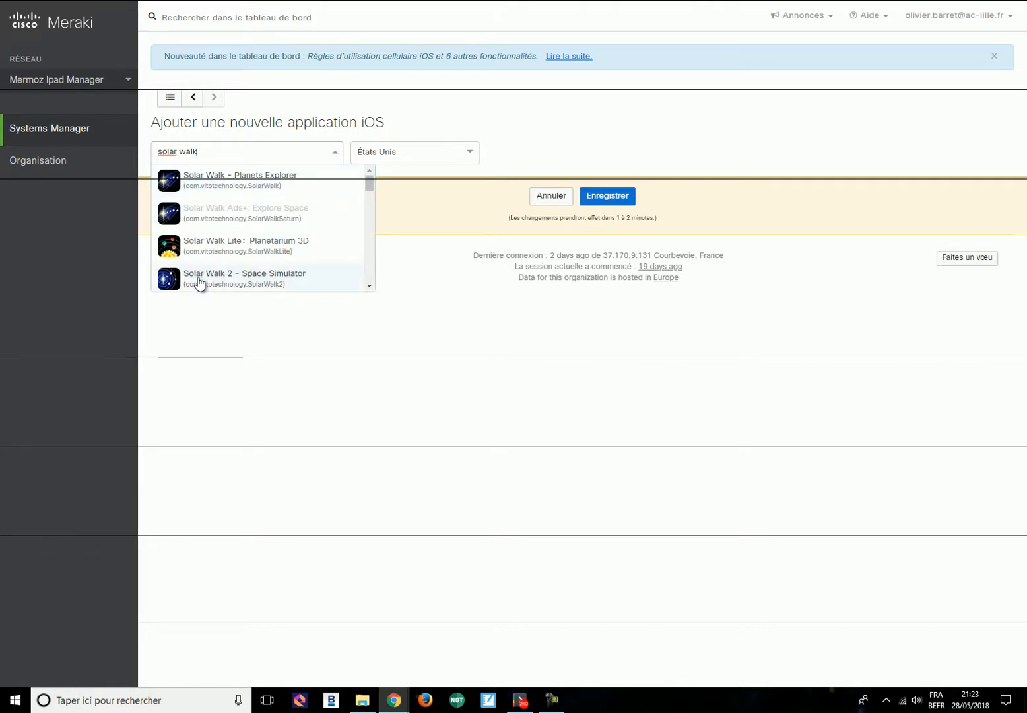
scroll(269, 276, down, 2)
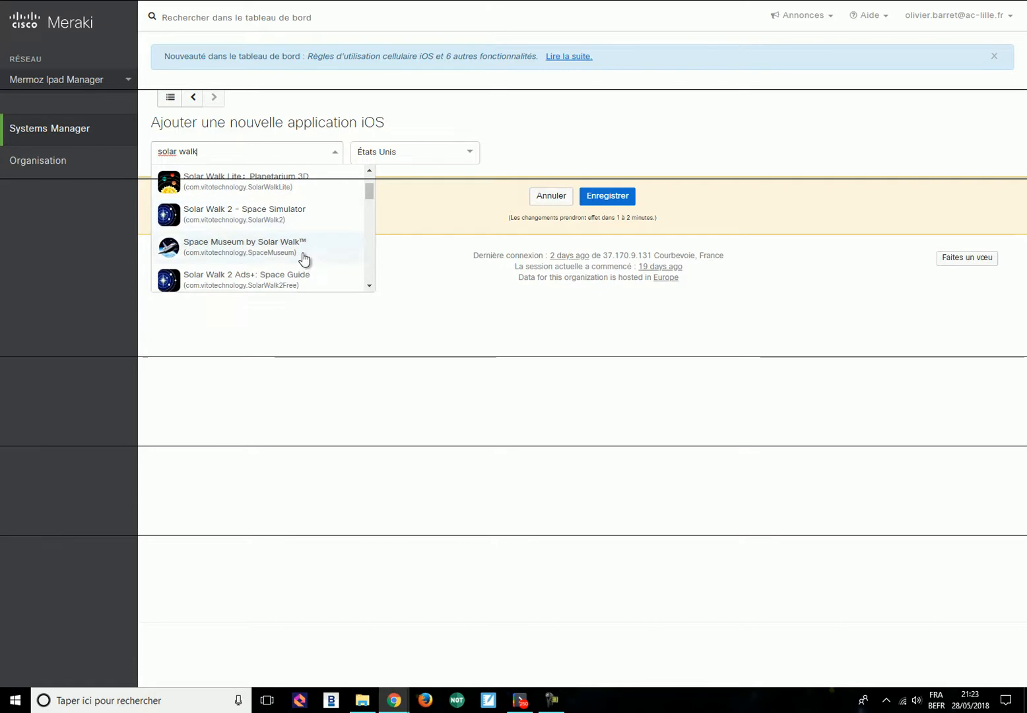
click(246, 283)
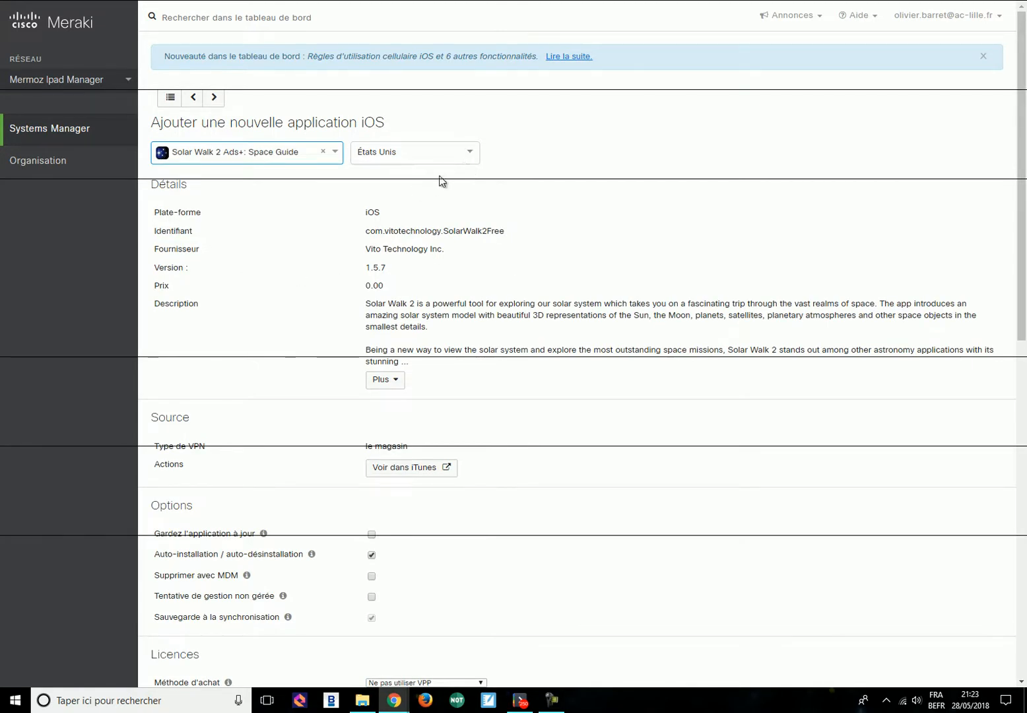
Step: Enable the app options "Gardez l'application à jour" and "Supprimer avec MDM"
scroll(422, 232, down, 7)
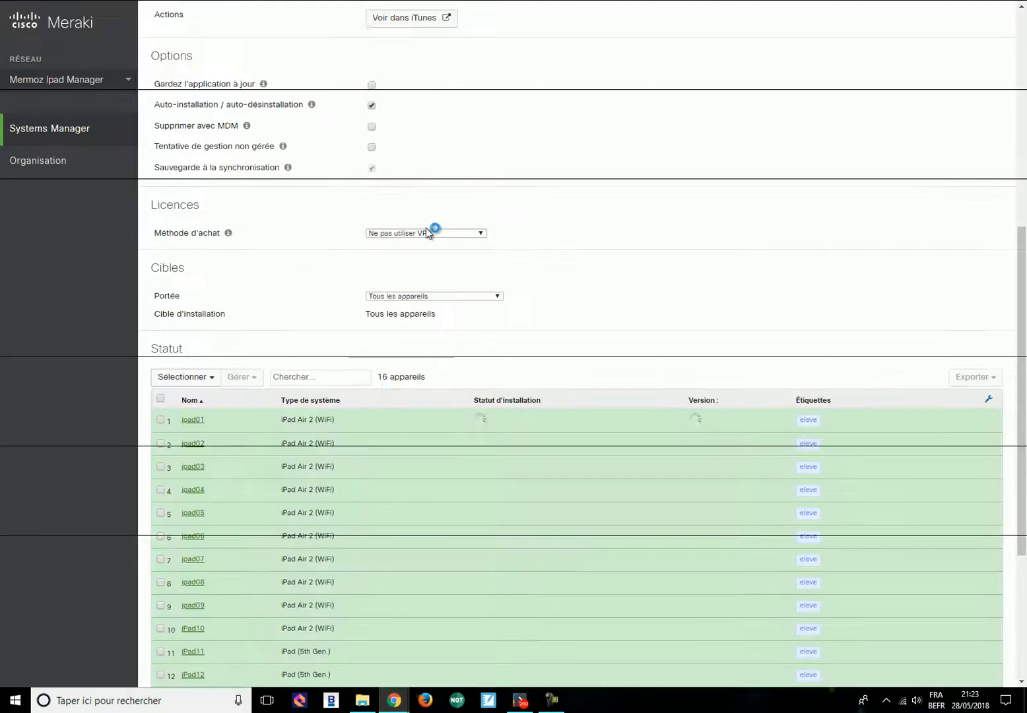
click(373, 85)
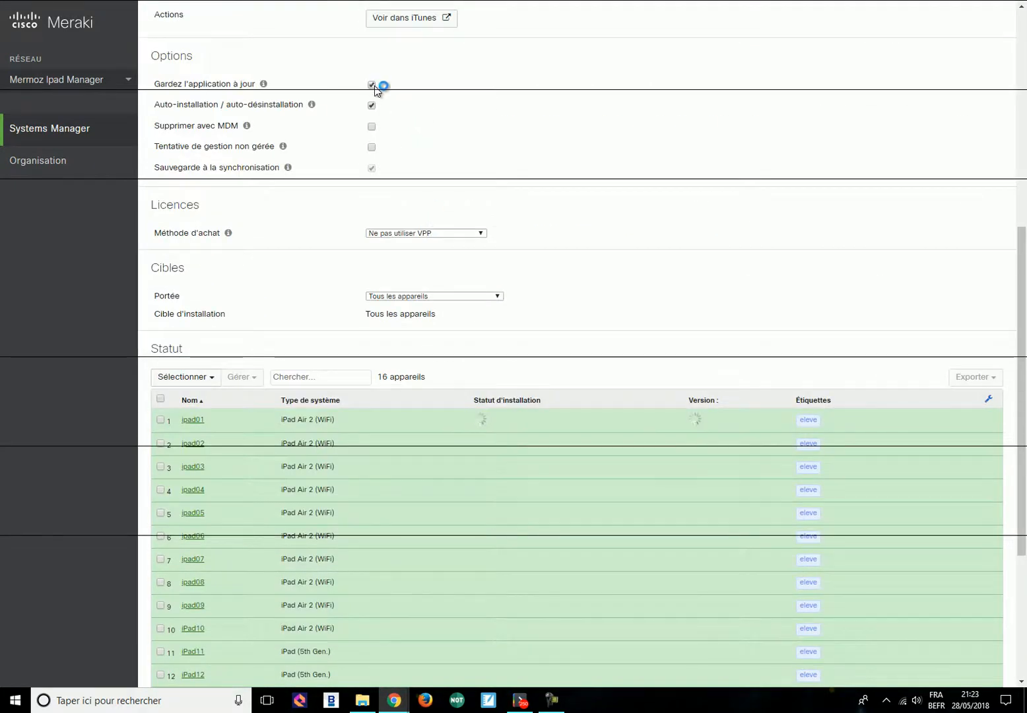
click(372, 126)
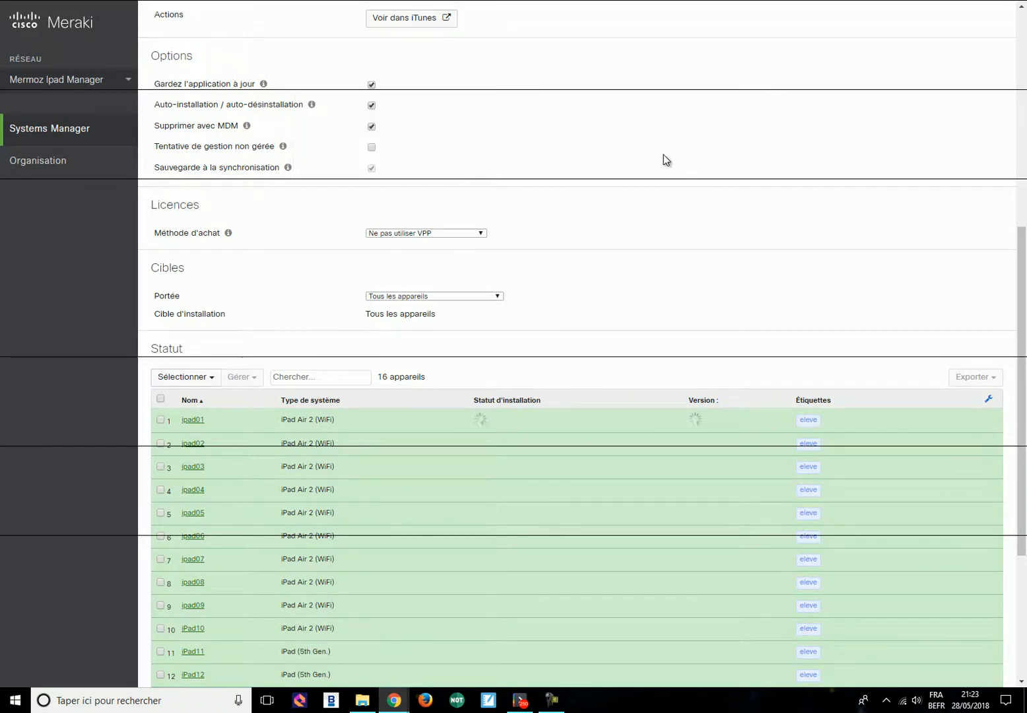
mouse_move(281, 151)
Step: Set the app's purchase method to "Affectation de périphérique VPP" and its scope to "Tous les appareils"
click(483, 235)
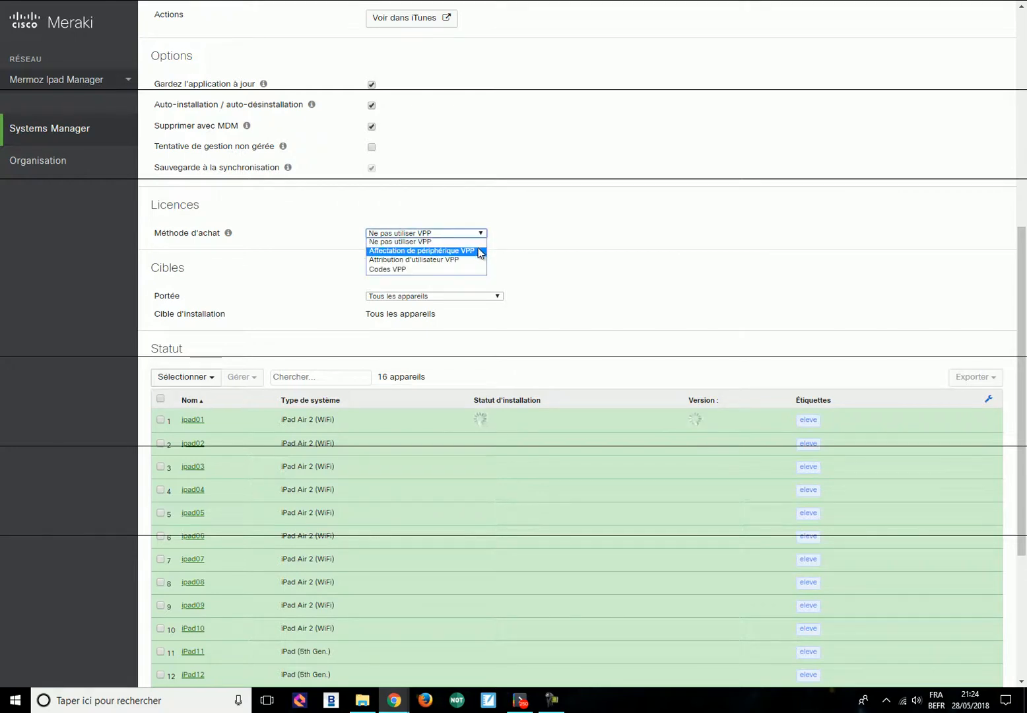
click(412, 250)
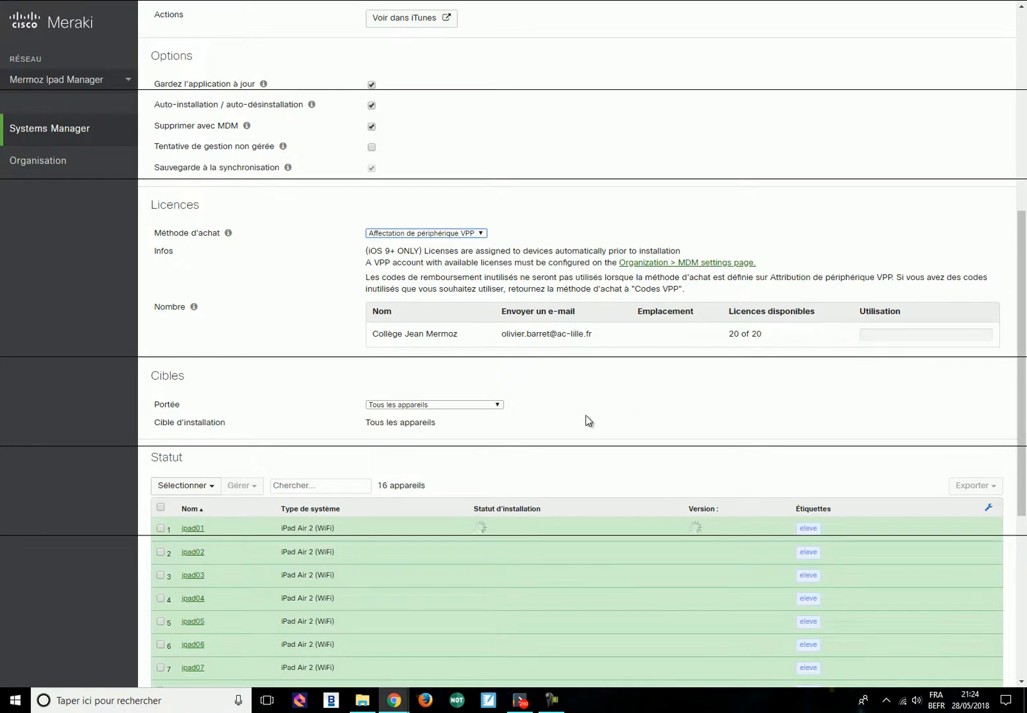
scroll(589, 419, down, 1)
click(499, 342)
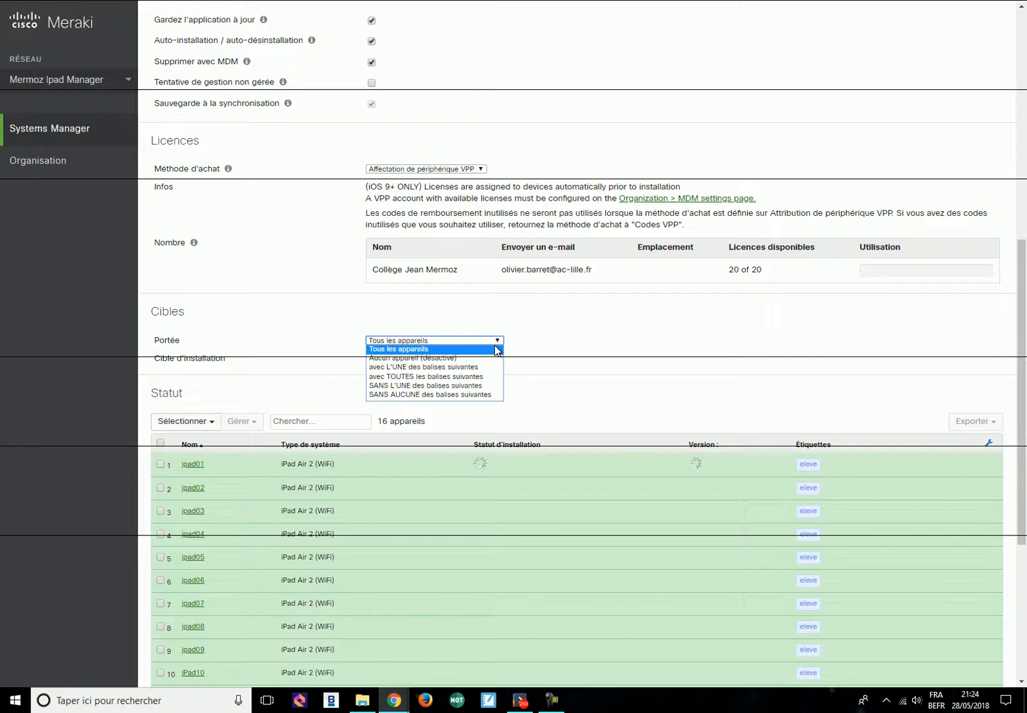
click(472, 350)
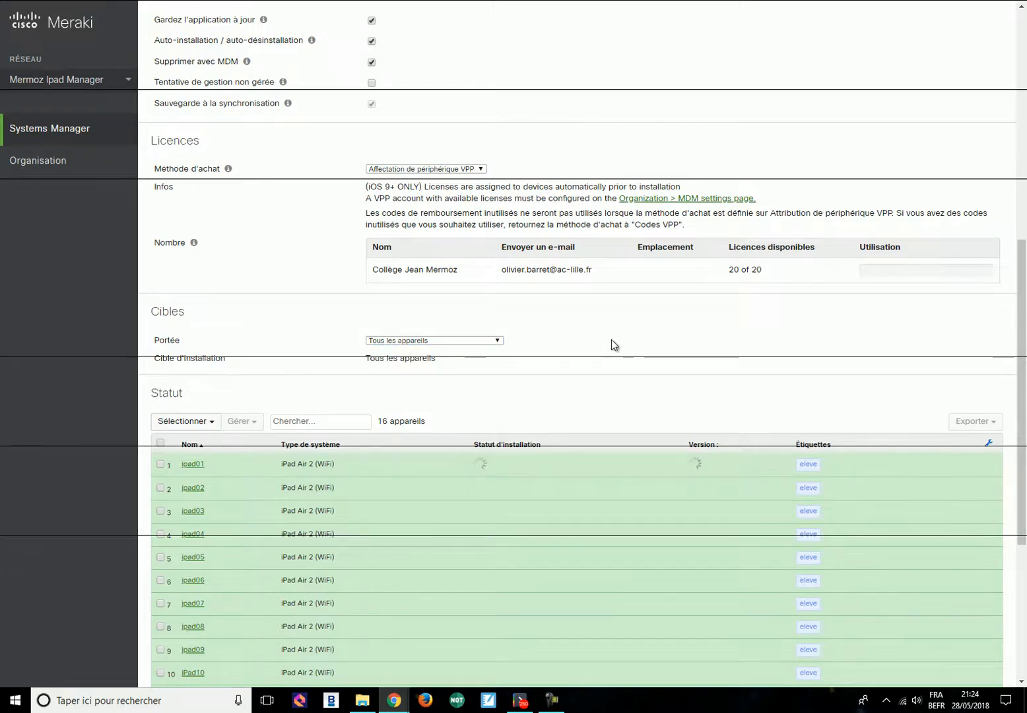
Step: Review the app's settings and targeted iPads, and save the new application
scroll(612, 351, down, 5)
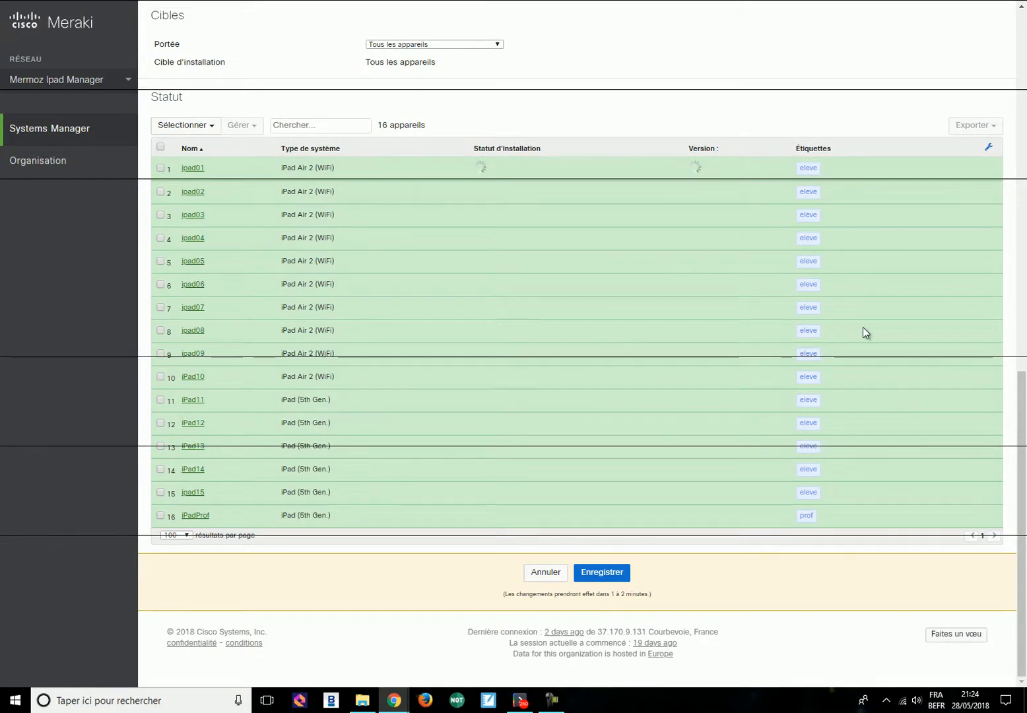
scroll(778, 334, up, 7)
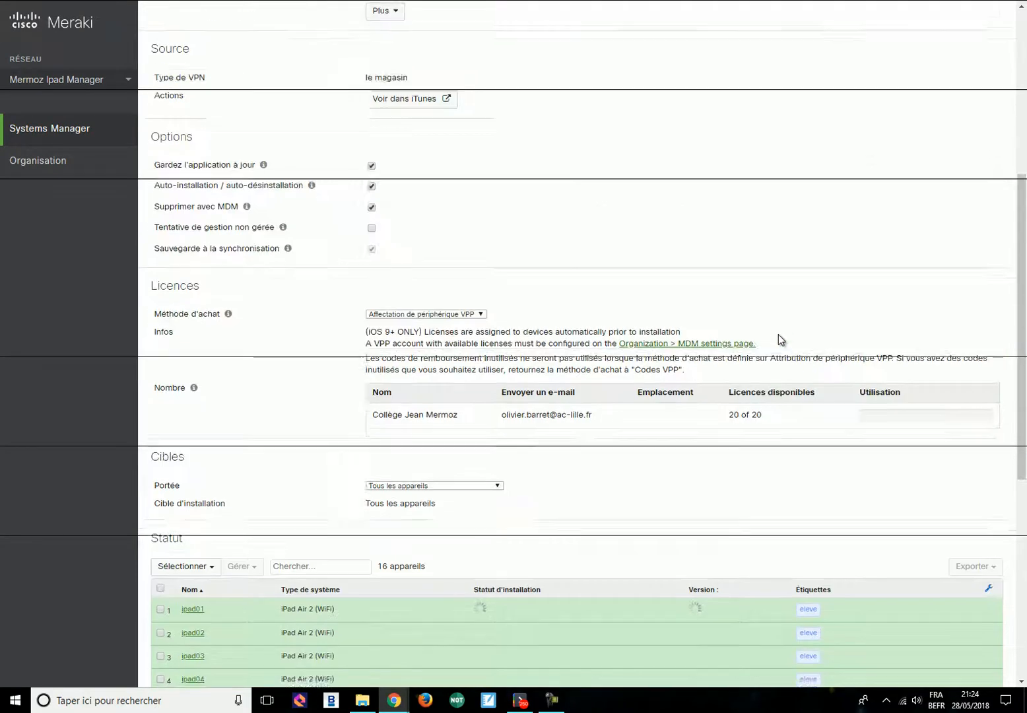
scroll(779, 338, down, 7)
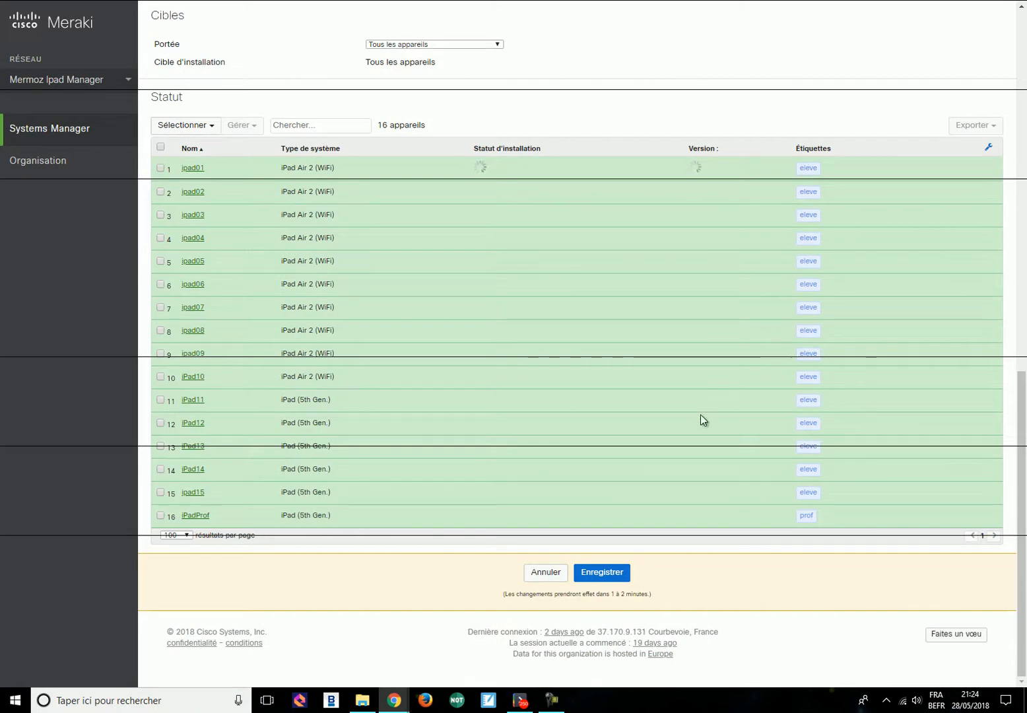
click(621, 574)
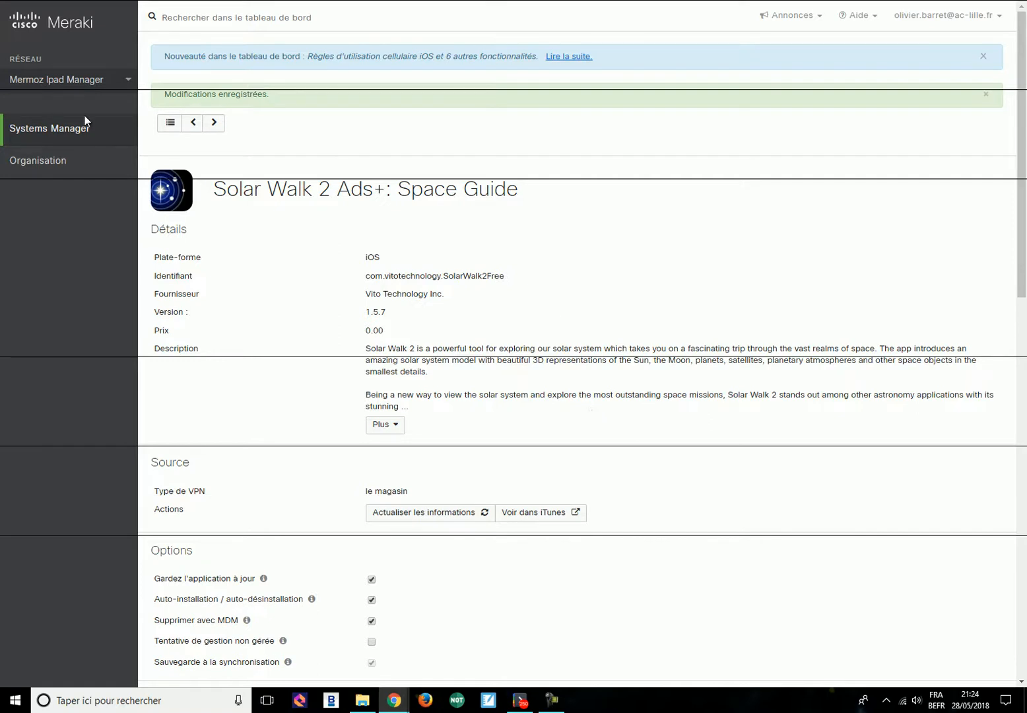
Step: Open the Home Screen Layout settings of the Mermoz profile and review the layout
mouse_move(68, 128)
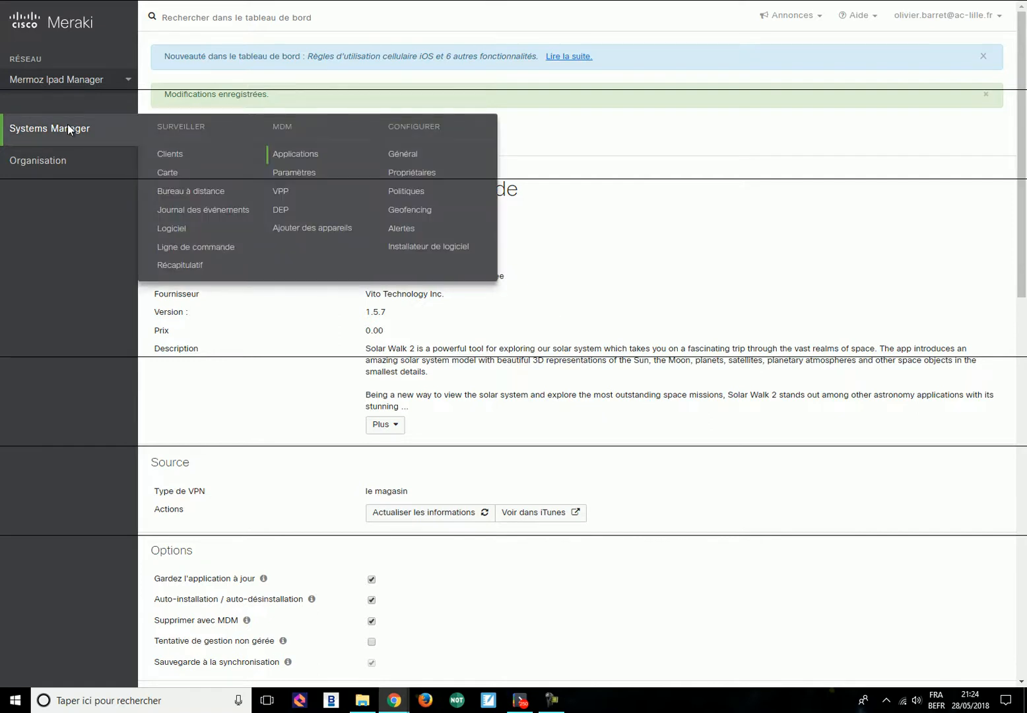
click(288, 172)
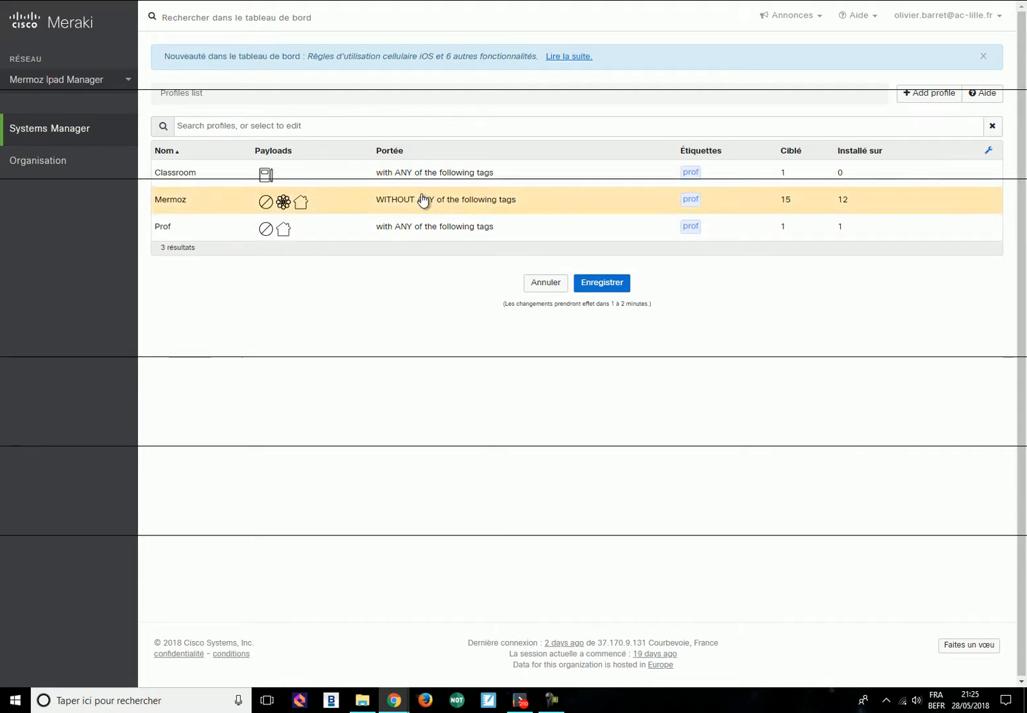
click(301, 205)
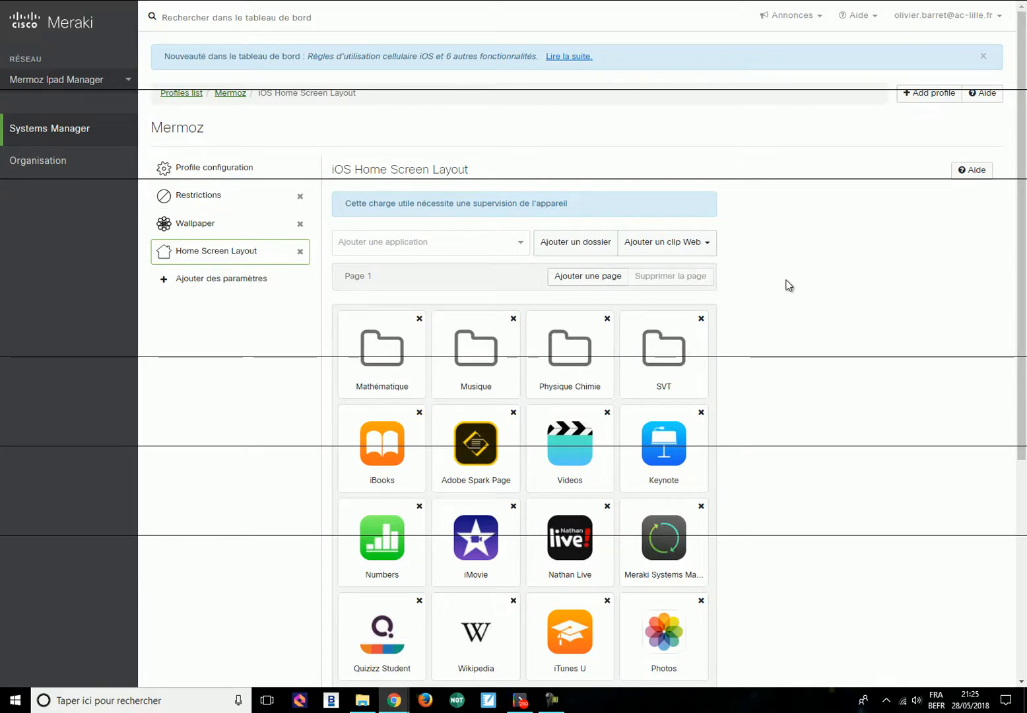
scroll(789, 285, down, 5)
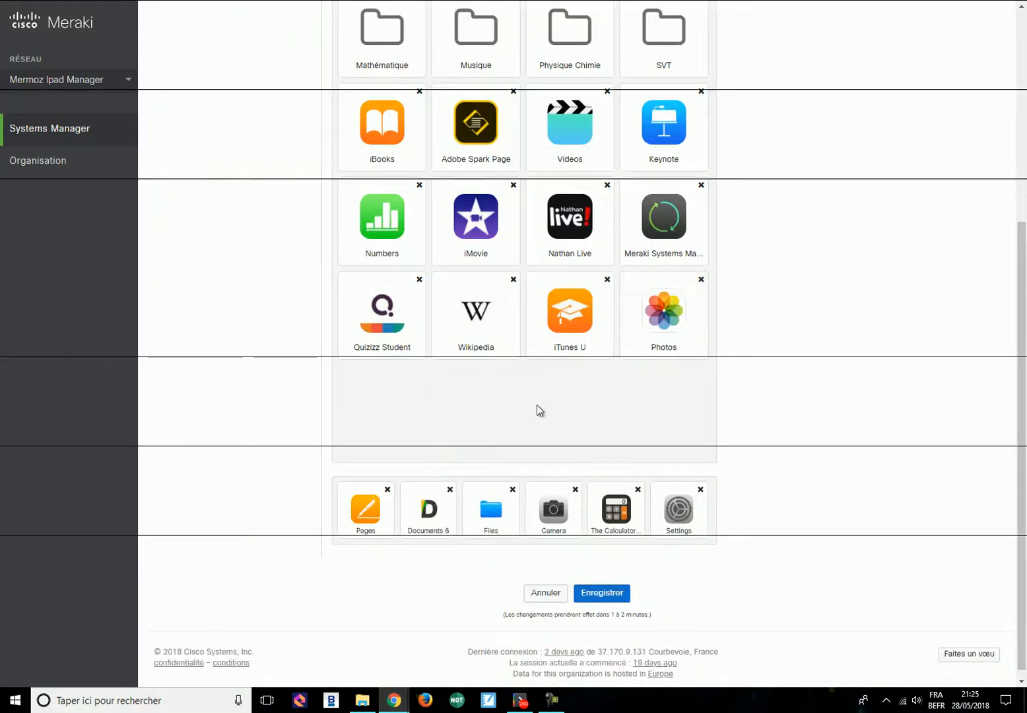
scroll(787, 202, up, 2)
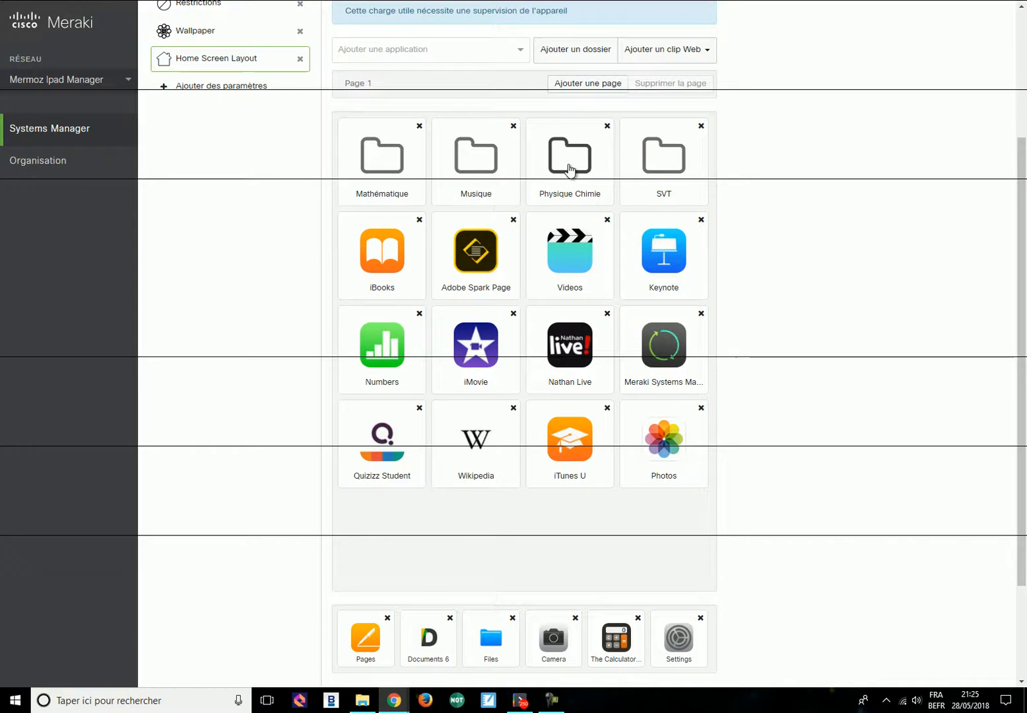
Step: Add Solar Walk 2 Ads+: Space Guide to the Physique Chimie folder of the home screen layout
click(569, 169)
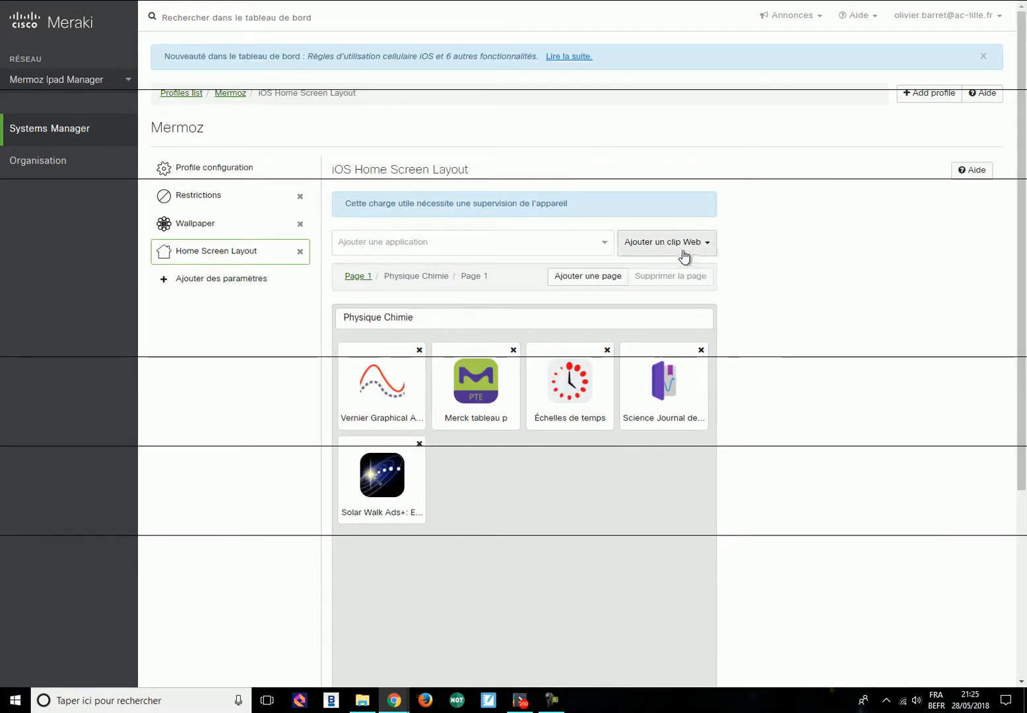
click(480, 247)
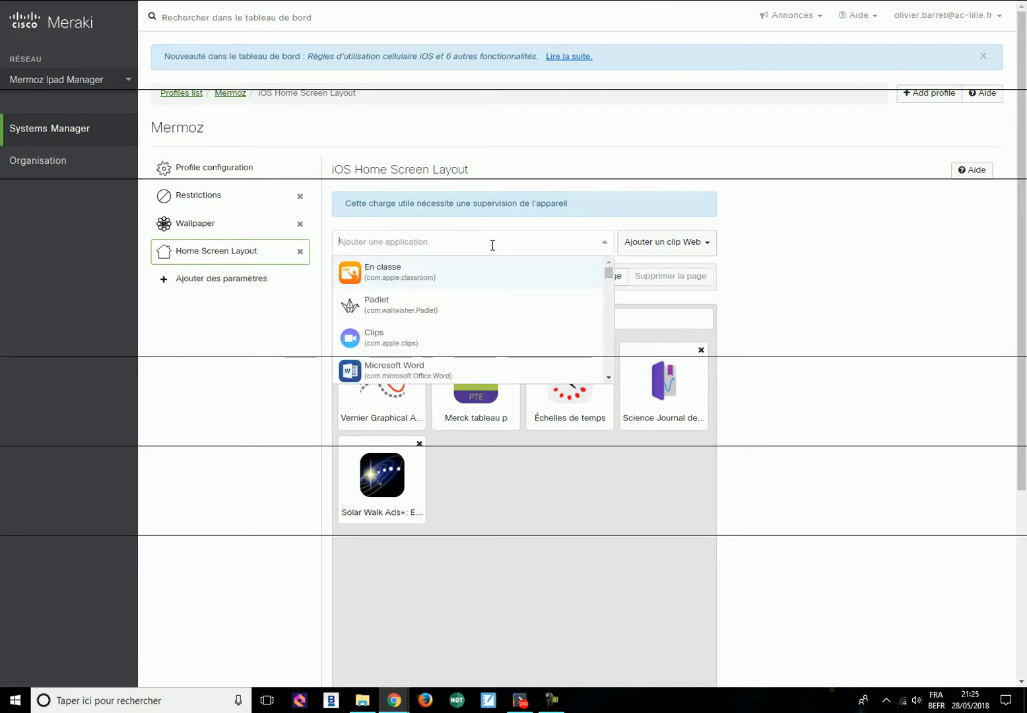
scroll(466, 298, down, 2)
scroll(467, 299, down, 3)
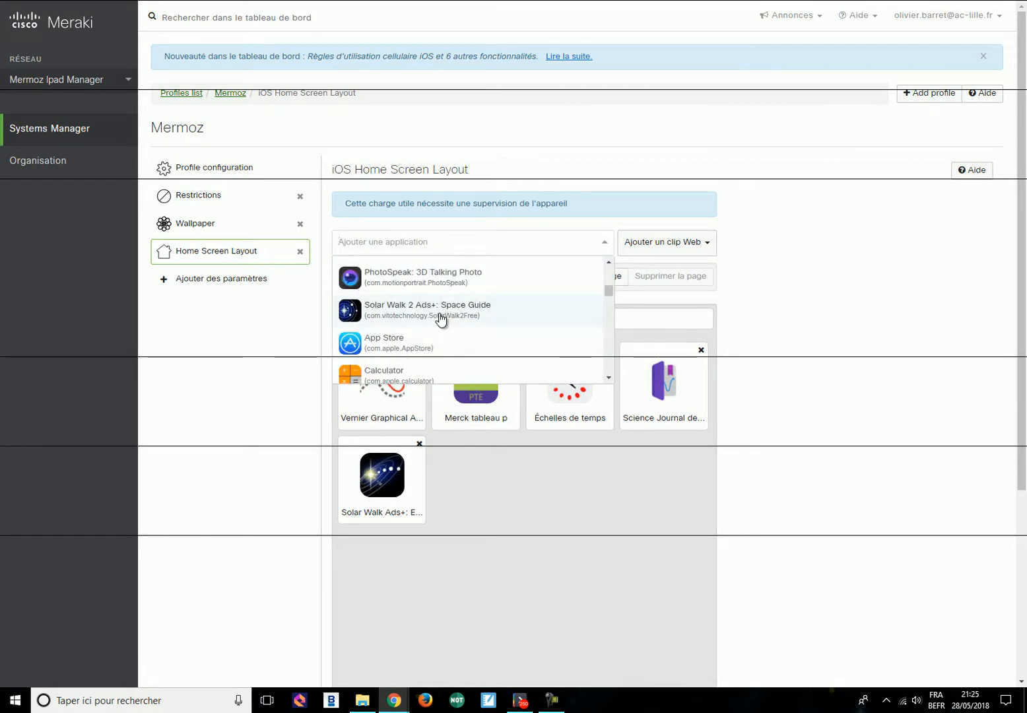
click(441, 310)
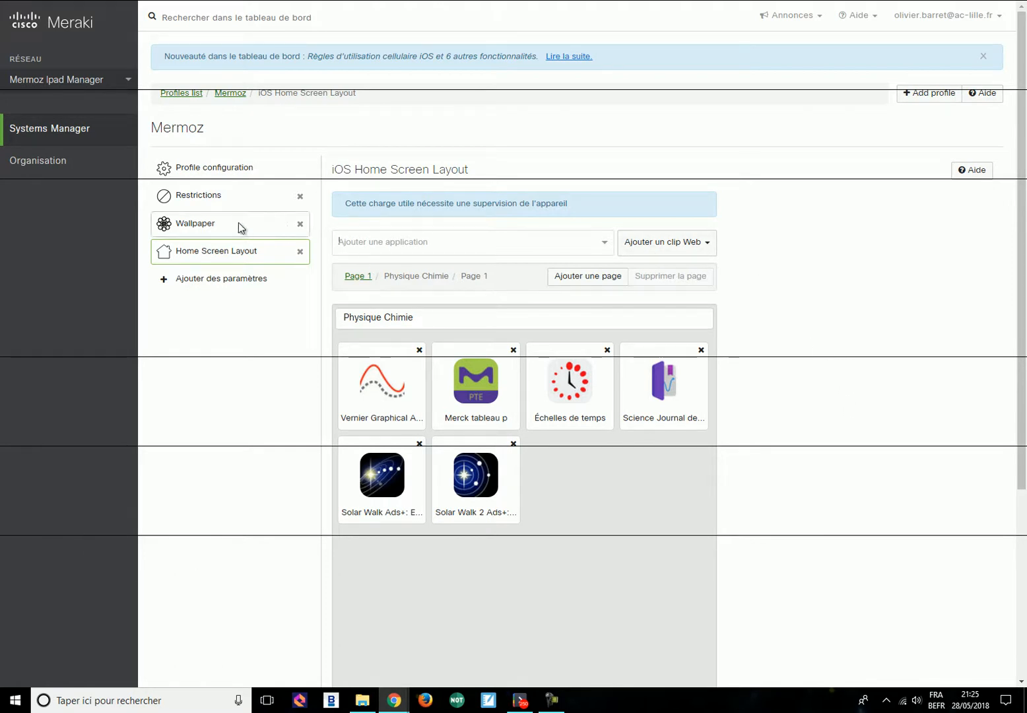
scroll(917, 380, down, 4)
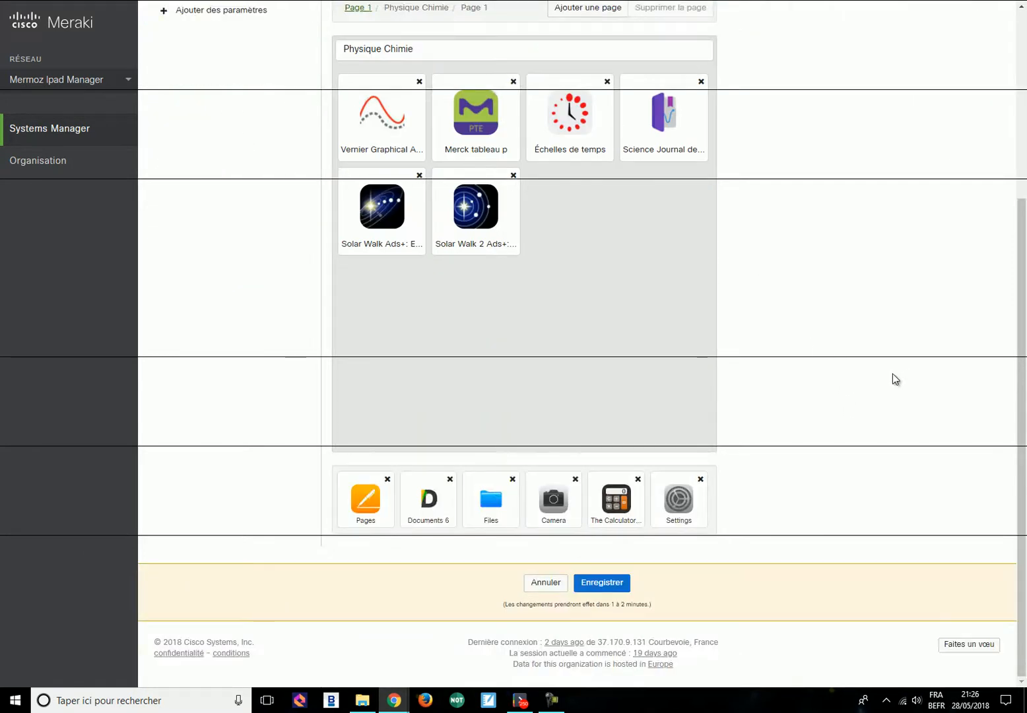
Step: Save the changes to the Mermoz profile's home screen layout
click(592, 589)
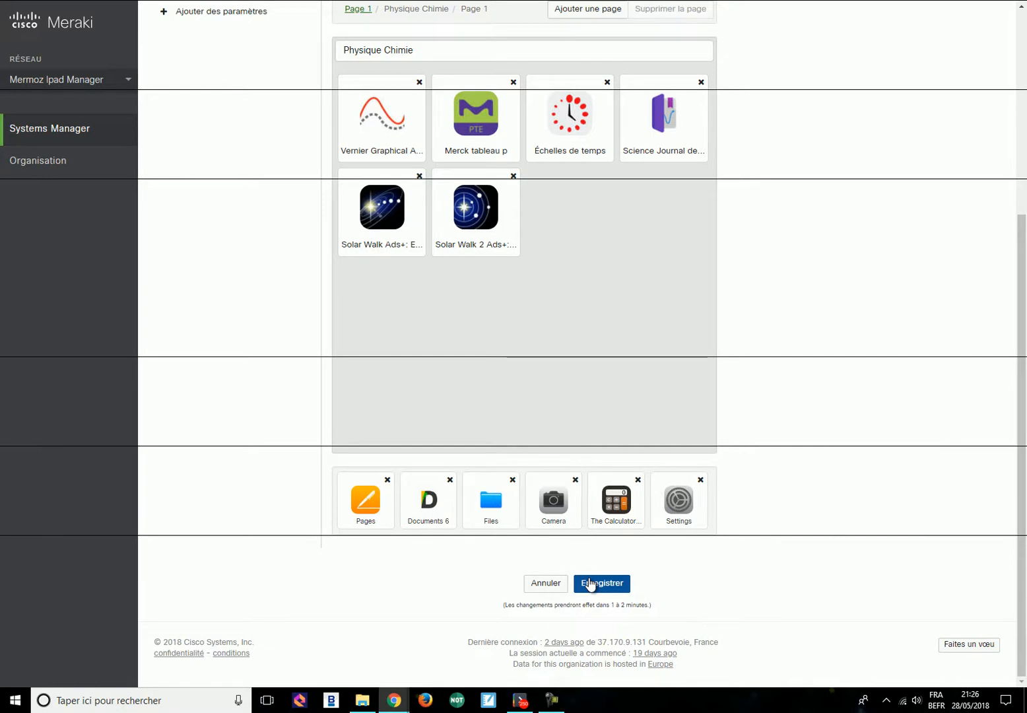
click(589, 584)
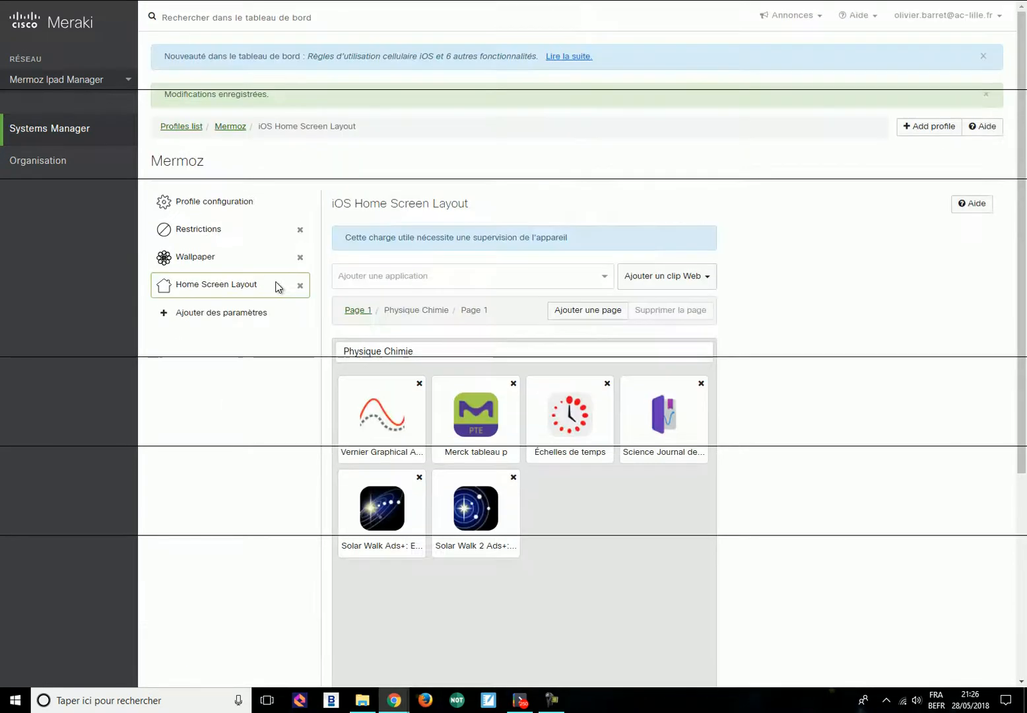
Step: Add Solar Walk 2 Ads+: Space Guide to the iOS app whitelist in the Mermoz profile's Restrictions and save the profile
click(194, 228)
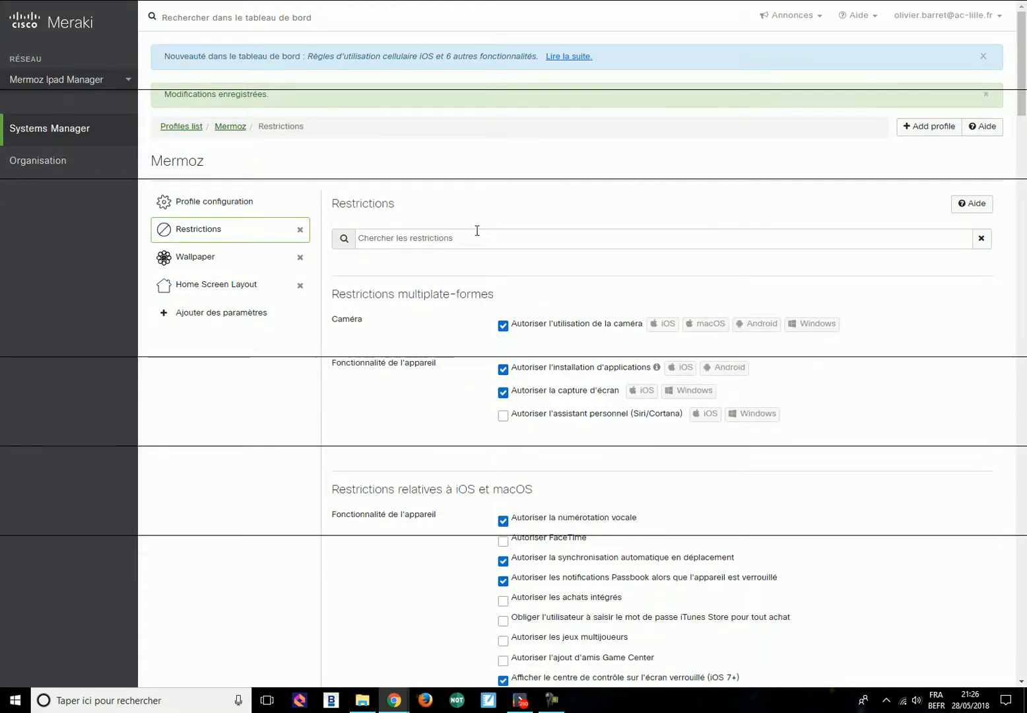
scroll(548, 272, down, 1)
scroll(869, 320, down, 19)
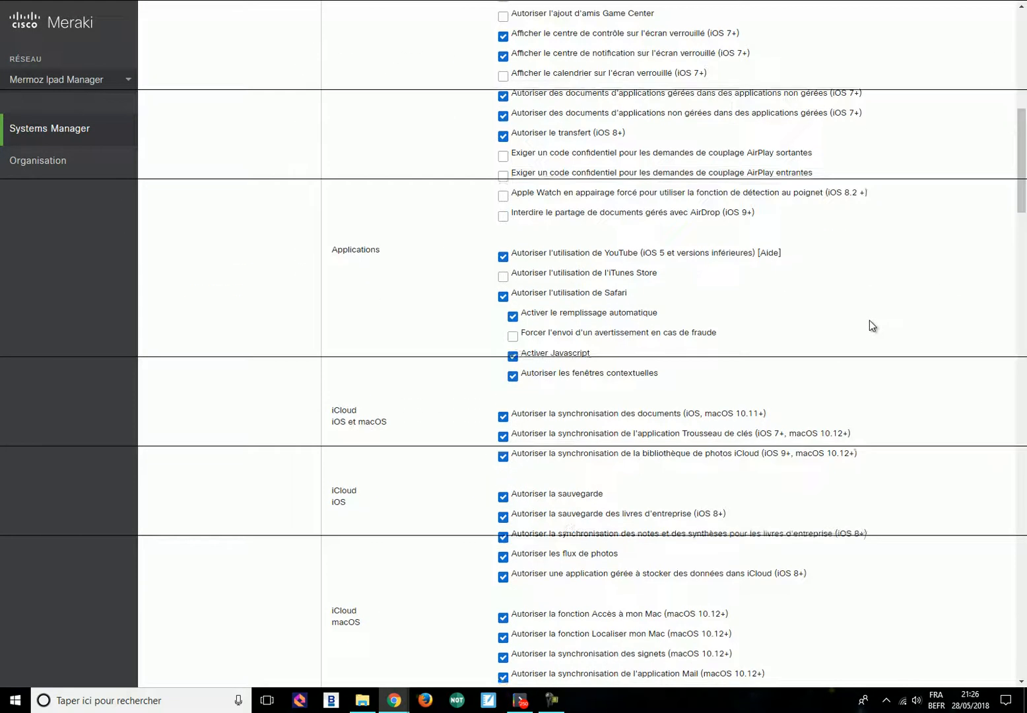
scroll(870, 324, down, 6)
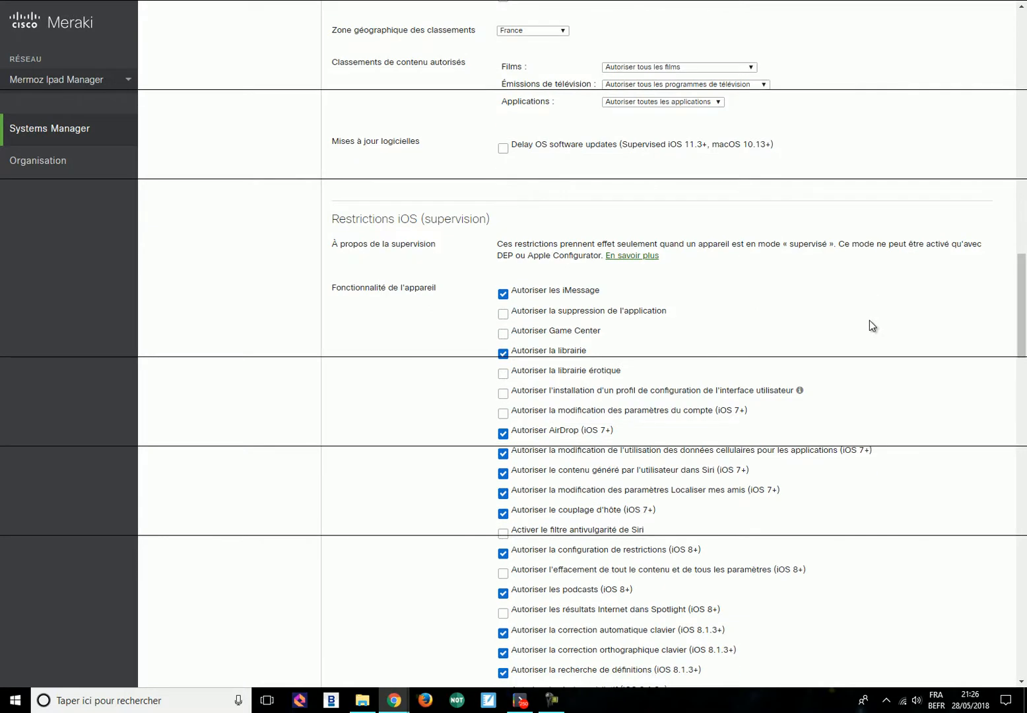
scroll(870, 320, down, 18)
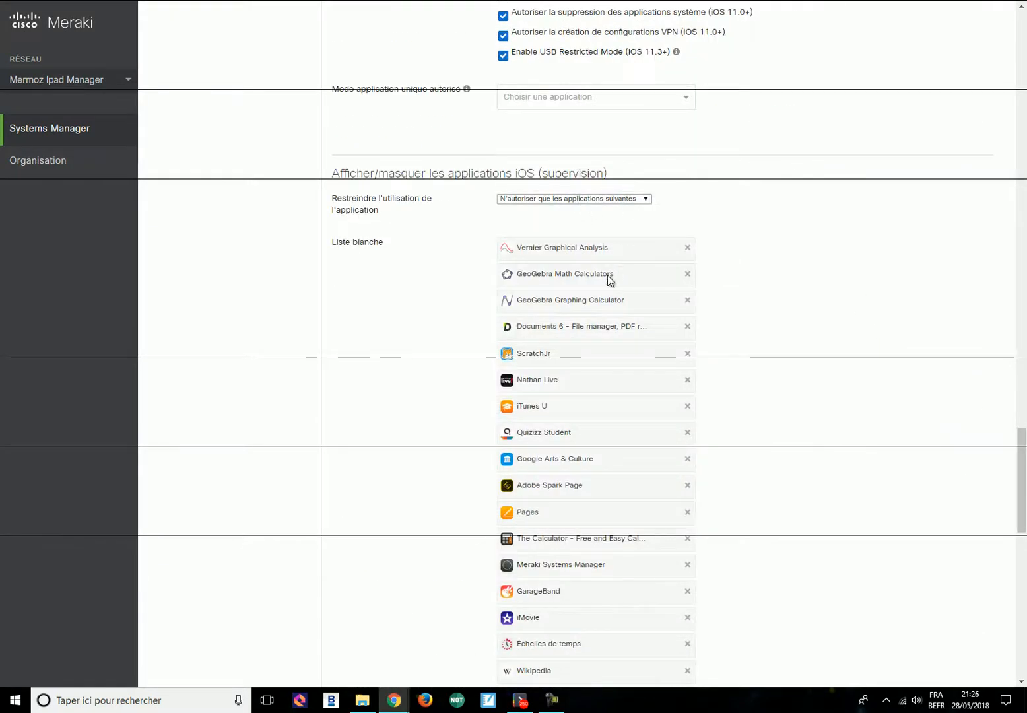
scroll(596, 402, down, 6)
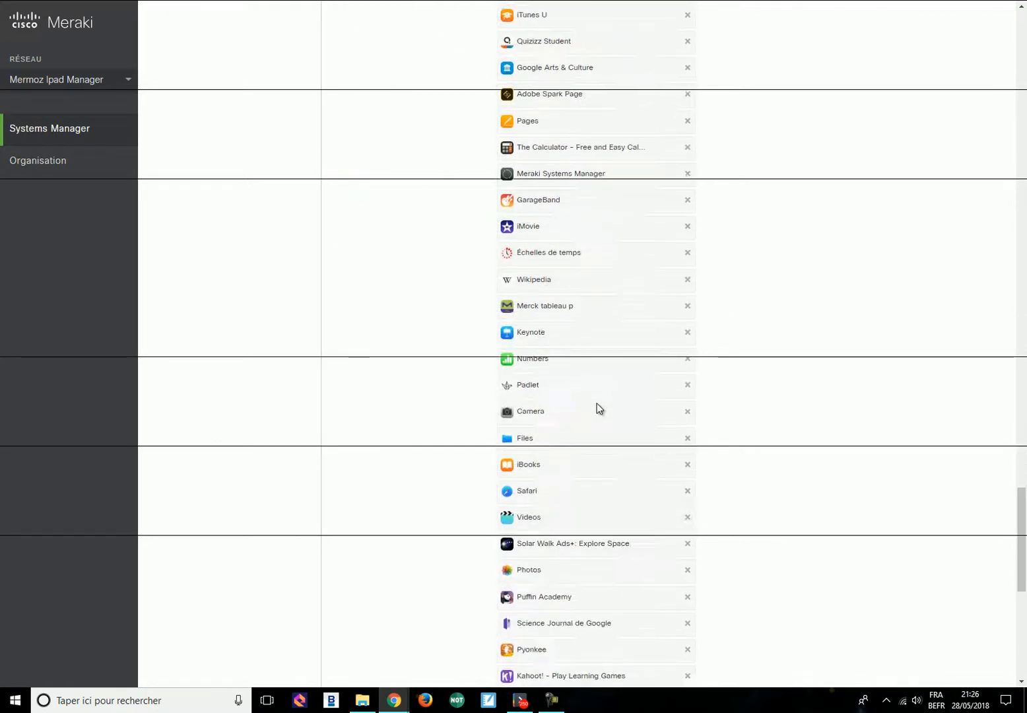
scroll(597, 406, down, 3)
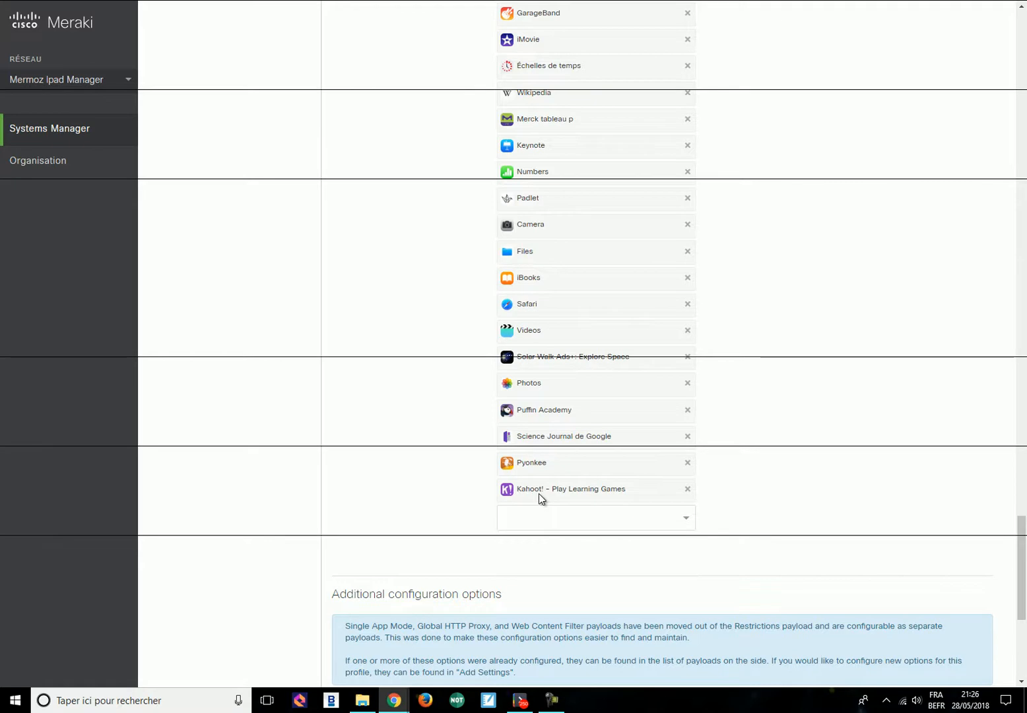
click(684, 526)
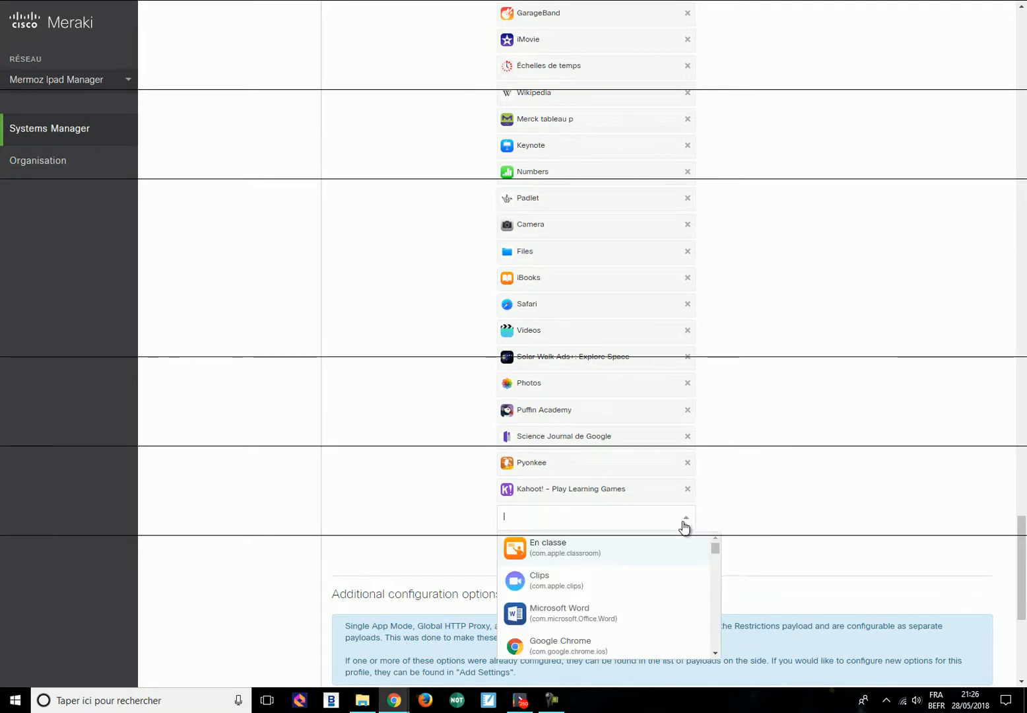
scroll(660, 553, down, 5)
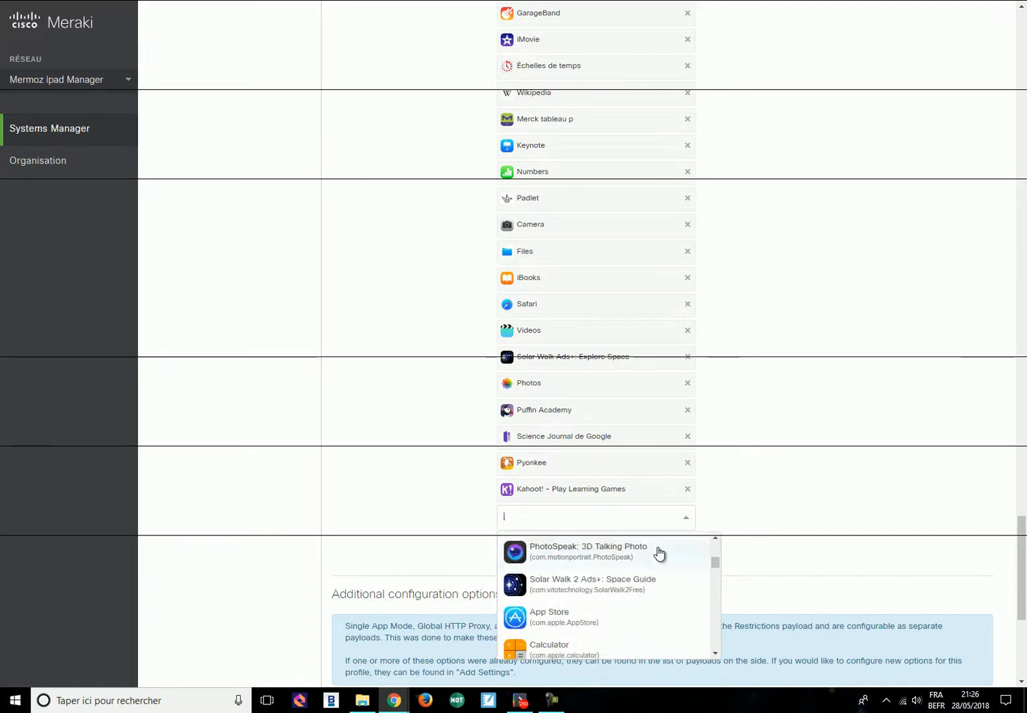
click(626, 584)
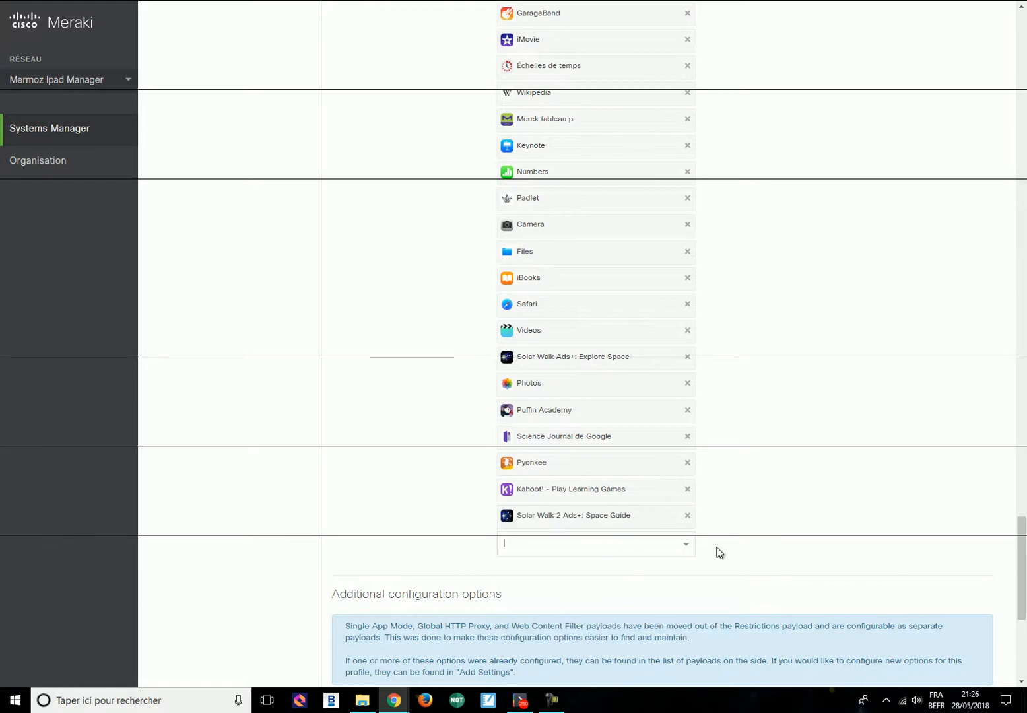
scroll(846, 480, down, 5)
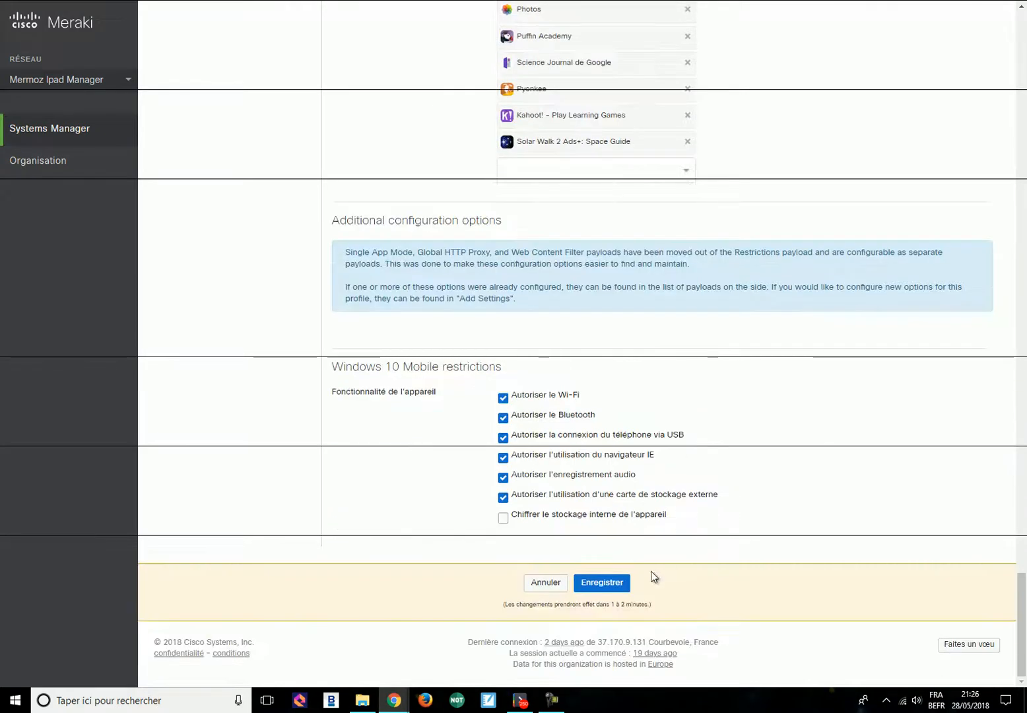
click(626, 584)
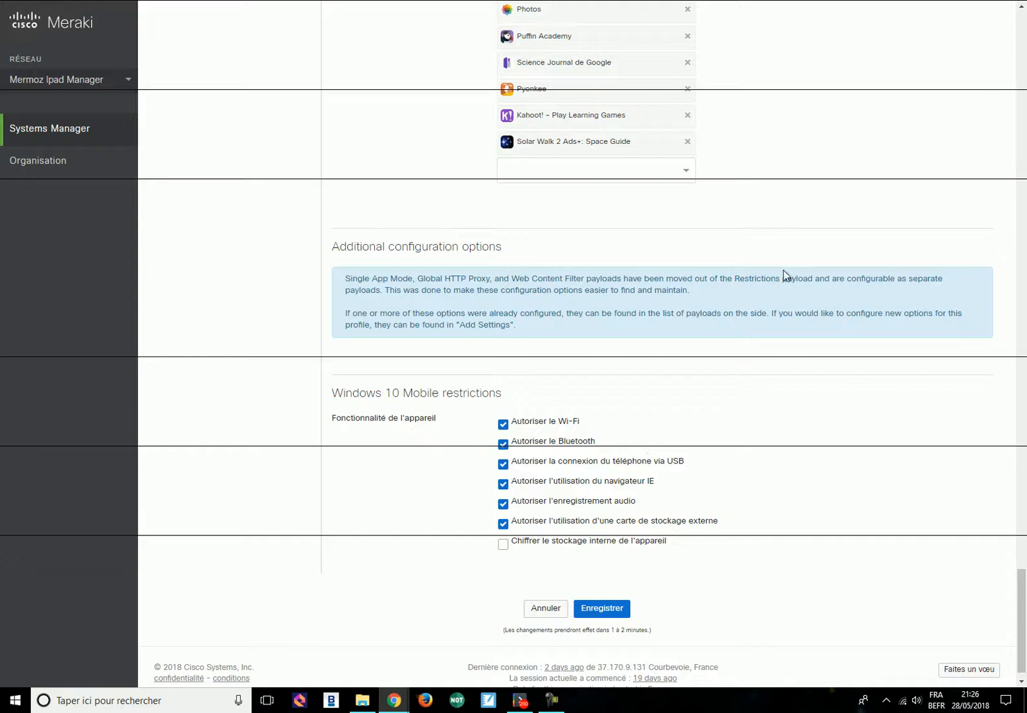
Step: Review the whitelisted apps and the supervised iOS restrictions of the Mermoz profile
scroll(775, 243, up, 10)
scroll(772, 243, up, 4)
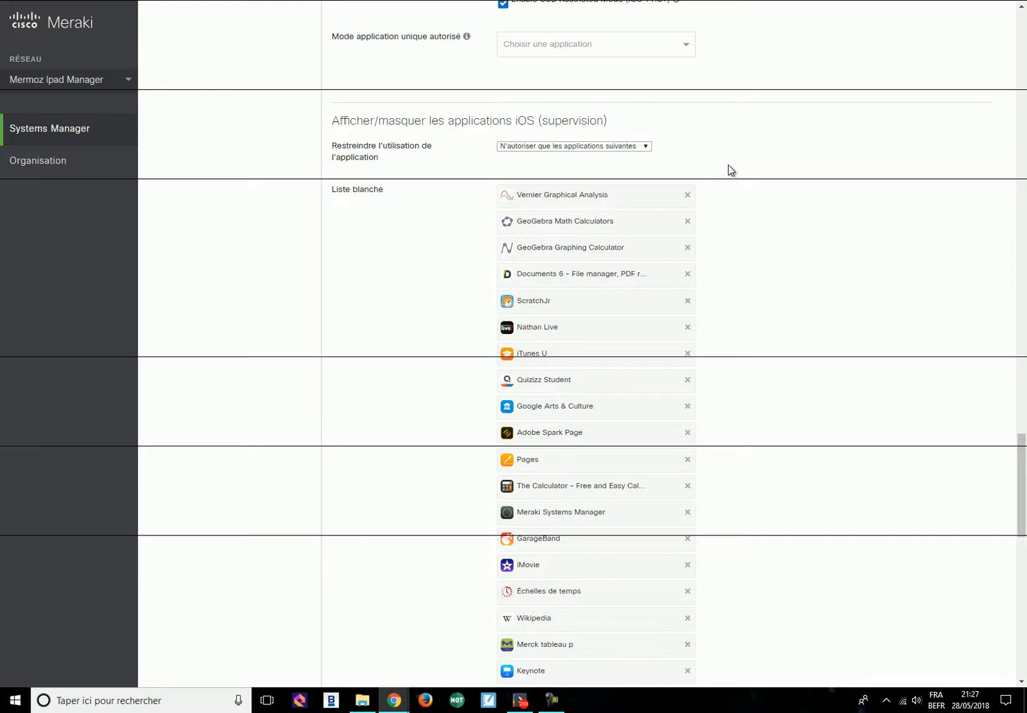
scroll(729, 170, up, 8)
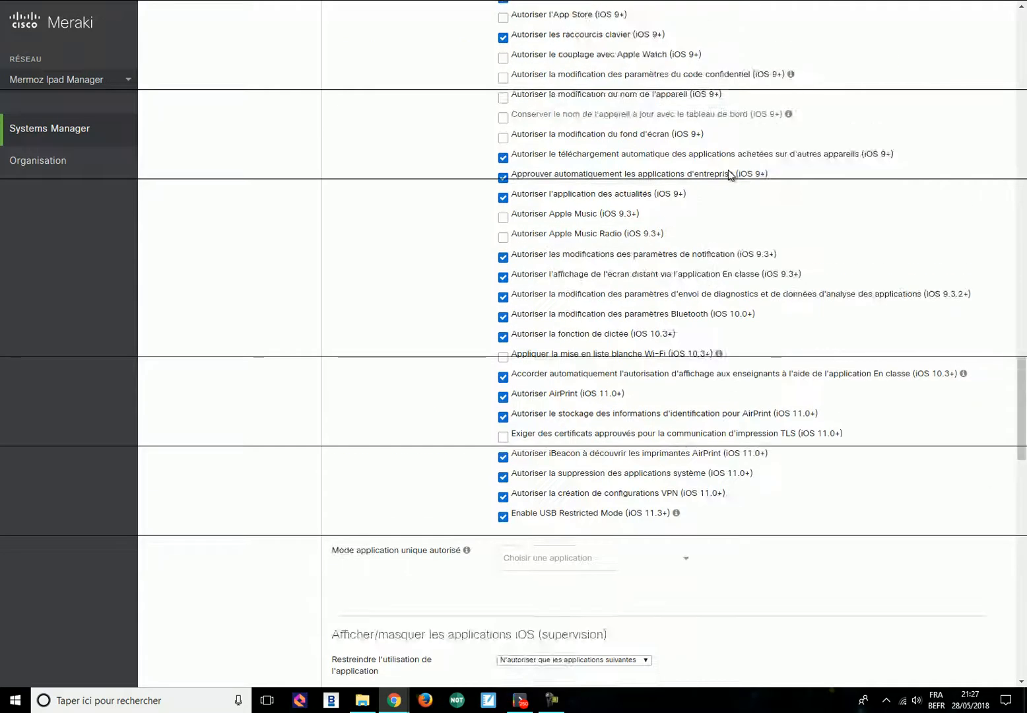
scroll(729, 173, down, 9)
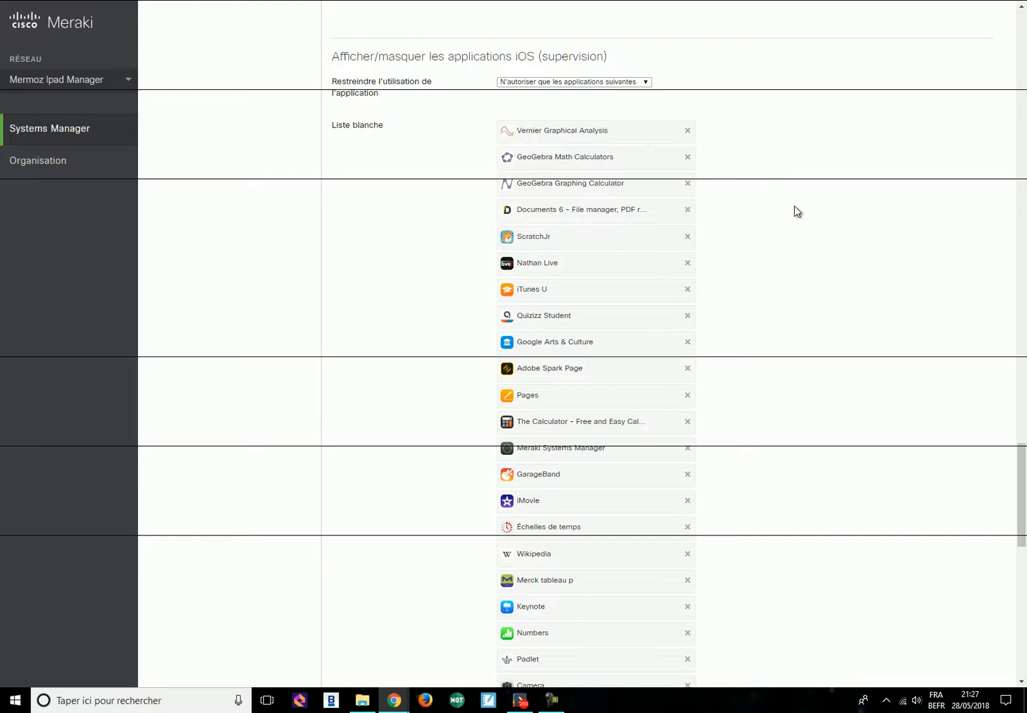
scroll(799, 208, down, 5)
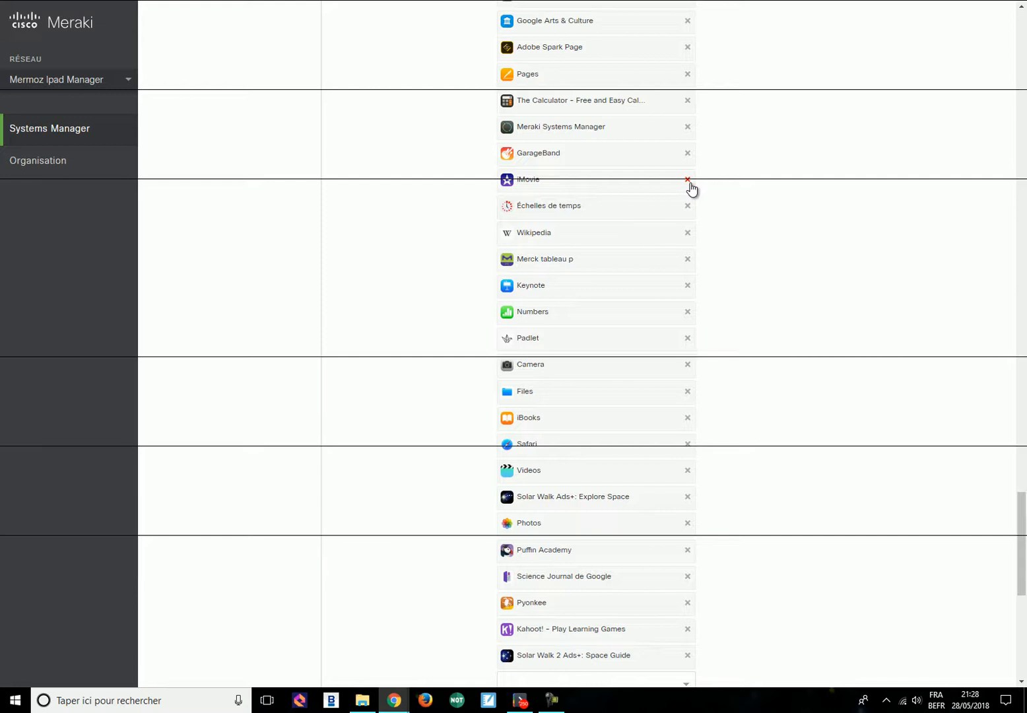
scroll(690, 204, up, 3)
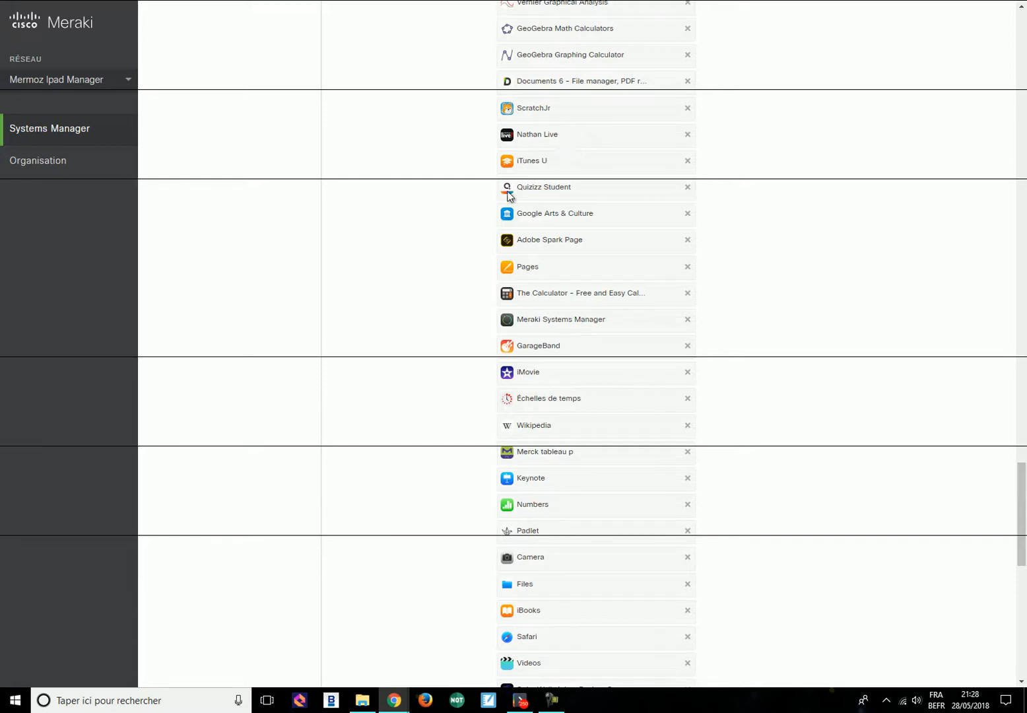
scroll(427, 238, up, 15)
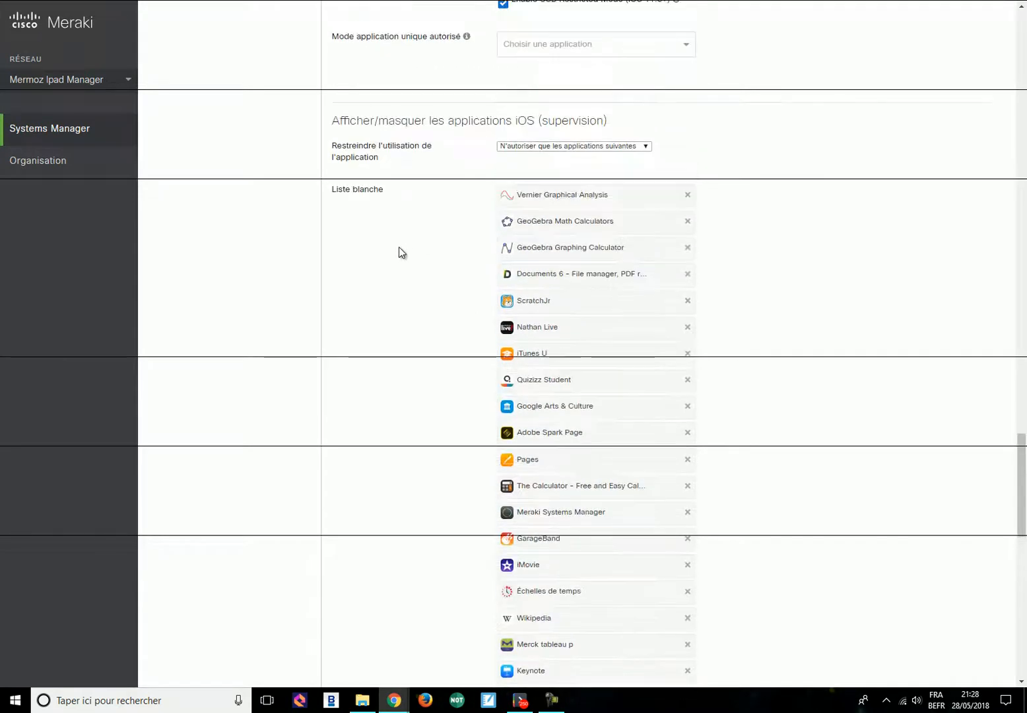
scroll(397, 257, up, 7)
scroll(400, 258, up, 6)
scroll(401, 258, down, 6)
scroll(399, 256, up, 5)
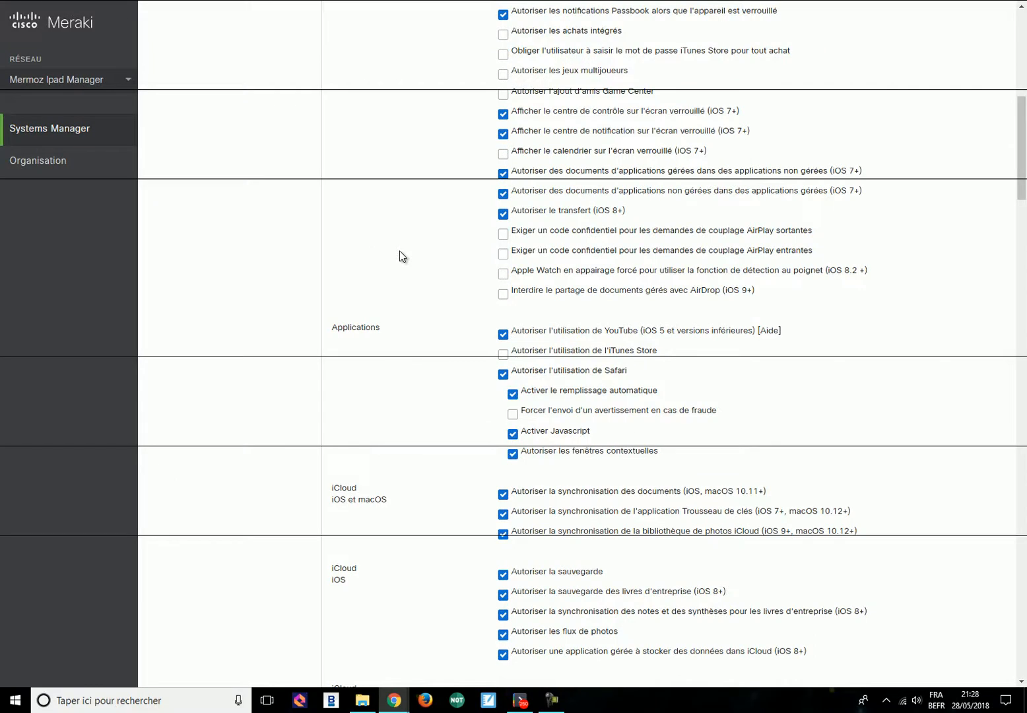
Step: Open the Systems Manager client list and display the details of ipad01
scroll(401, 254, up, 8)
mouse_move(58, 134)
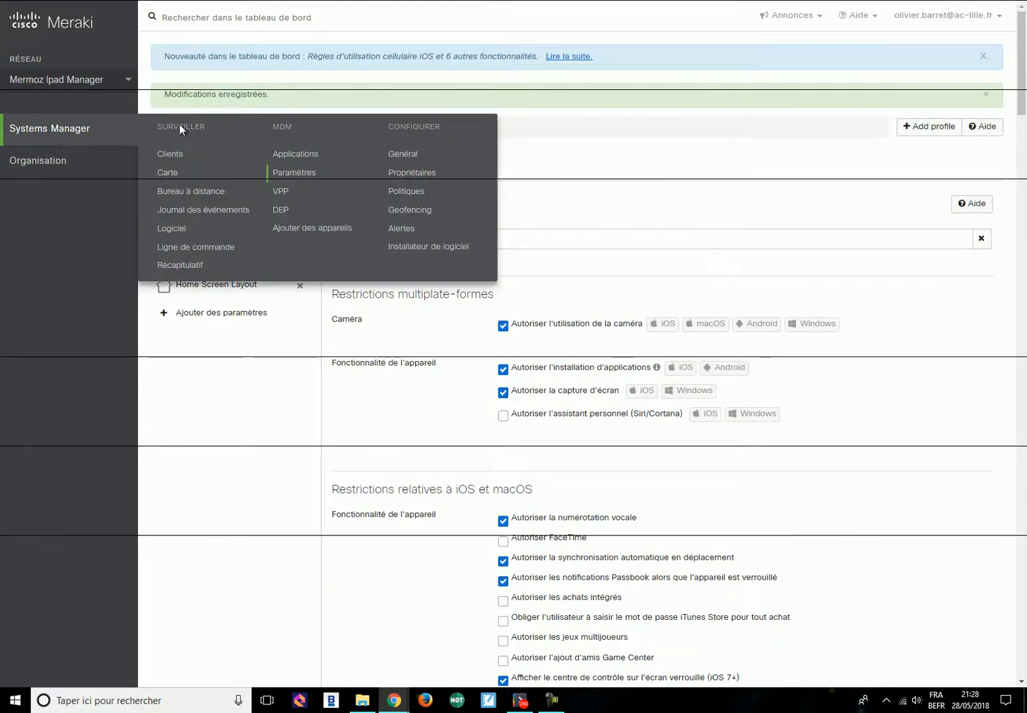
click(171, 161)
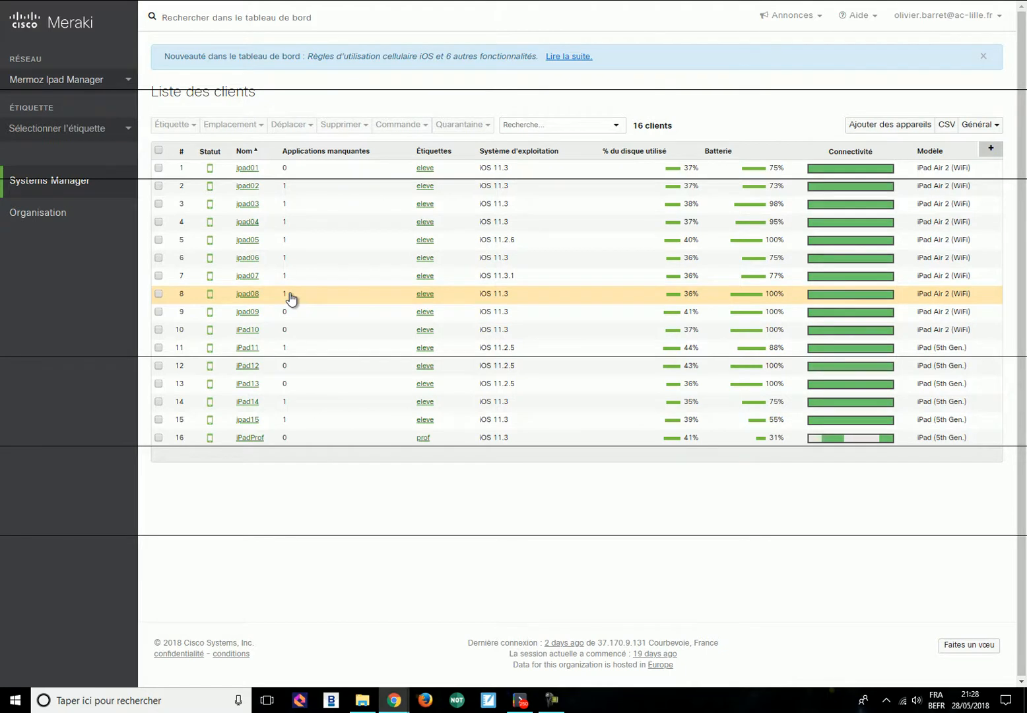
click(248, 168)
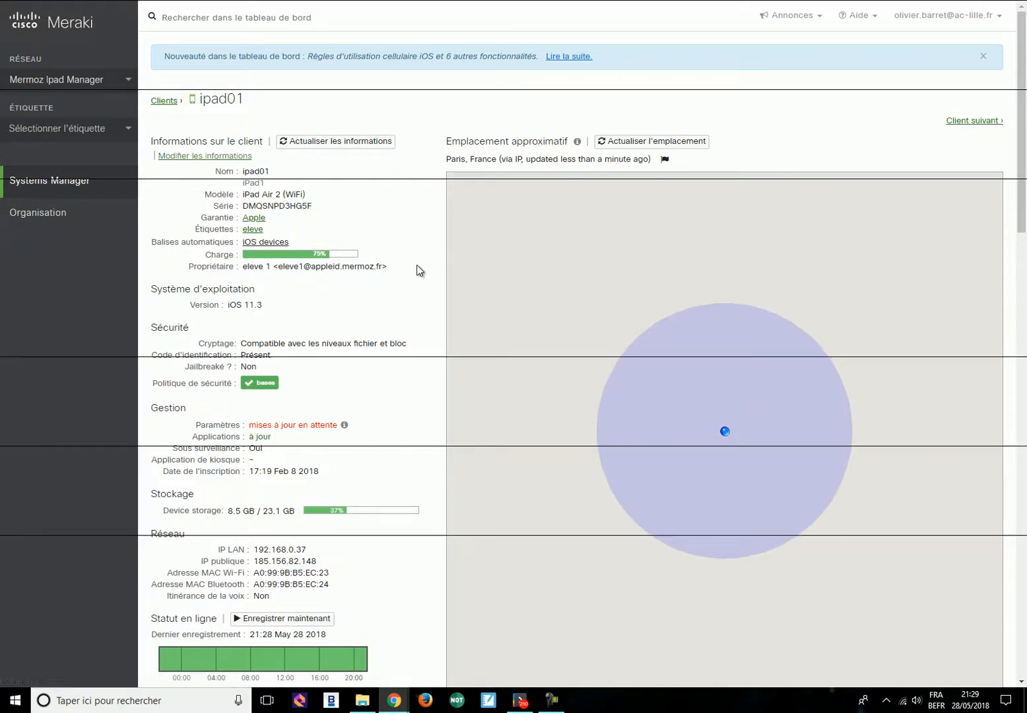
Step: Refresh ipad01's activity log and check the app installation, profile update and management status
scroll(418, 270, down, 15)
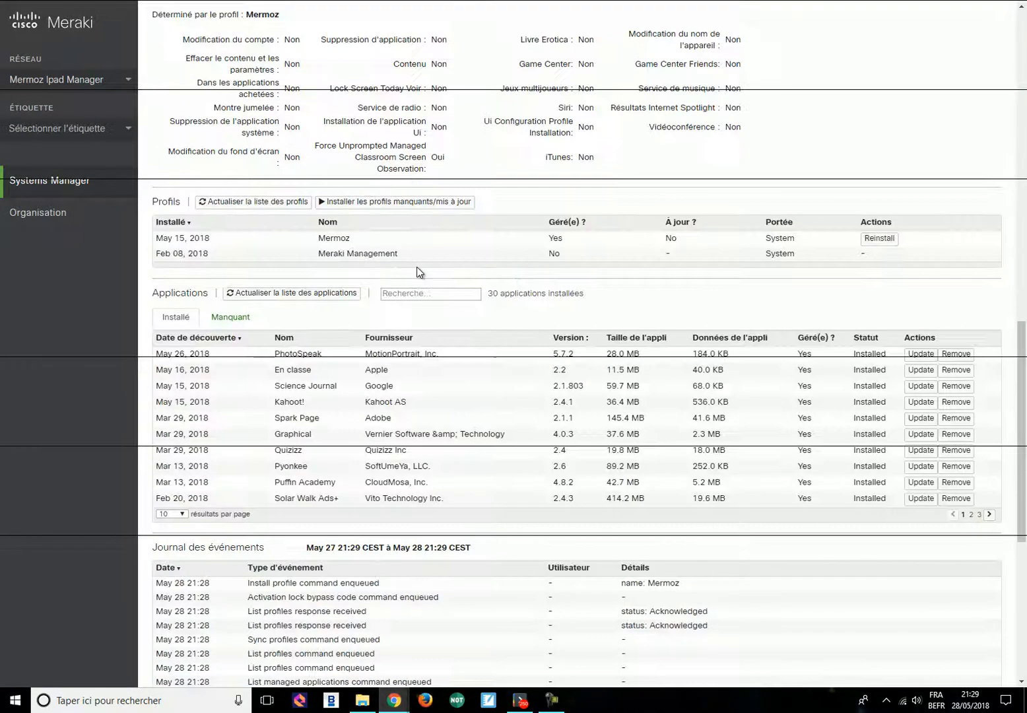
scroll(419, 270, down, 3)
scroll(396, 275, down, 3)
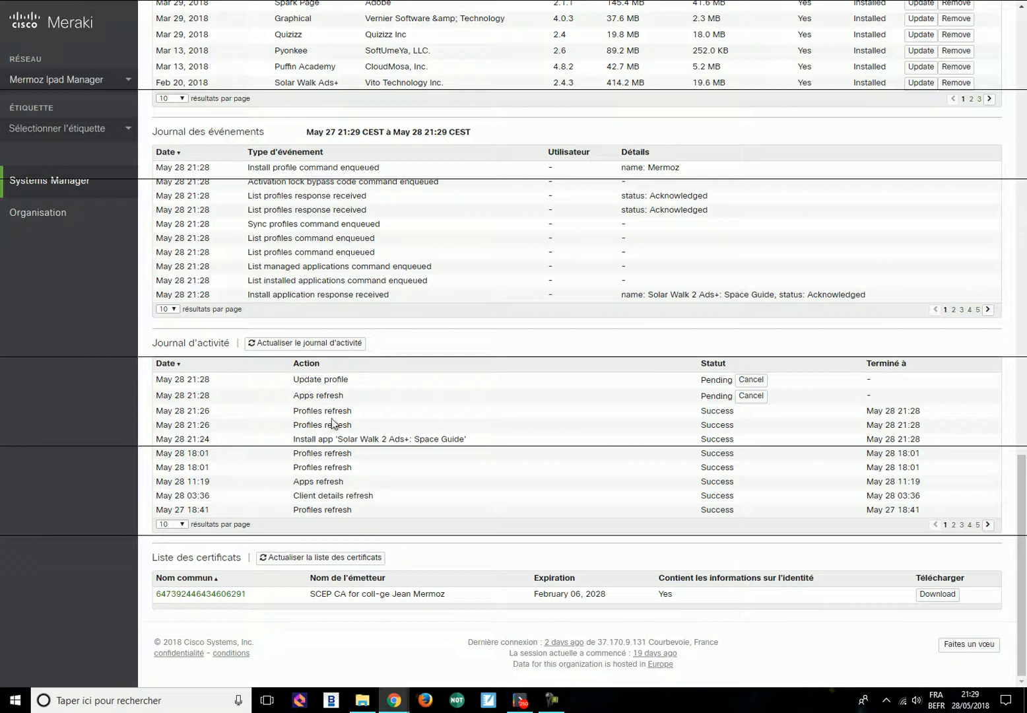
click(311, 346)
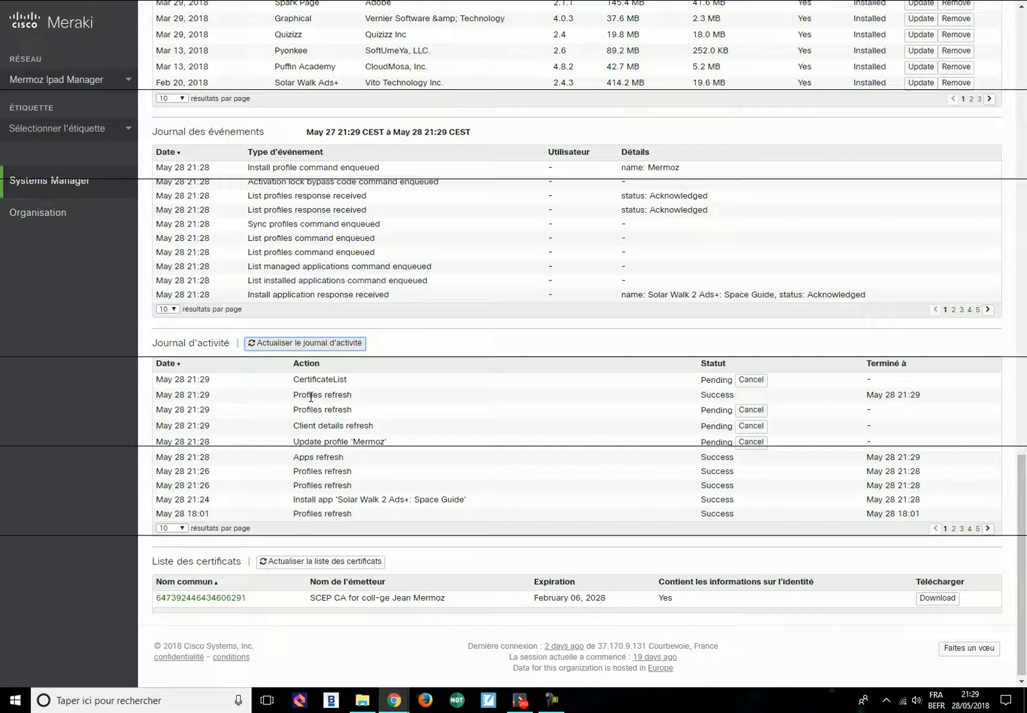
click(305, 345)
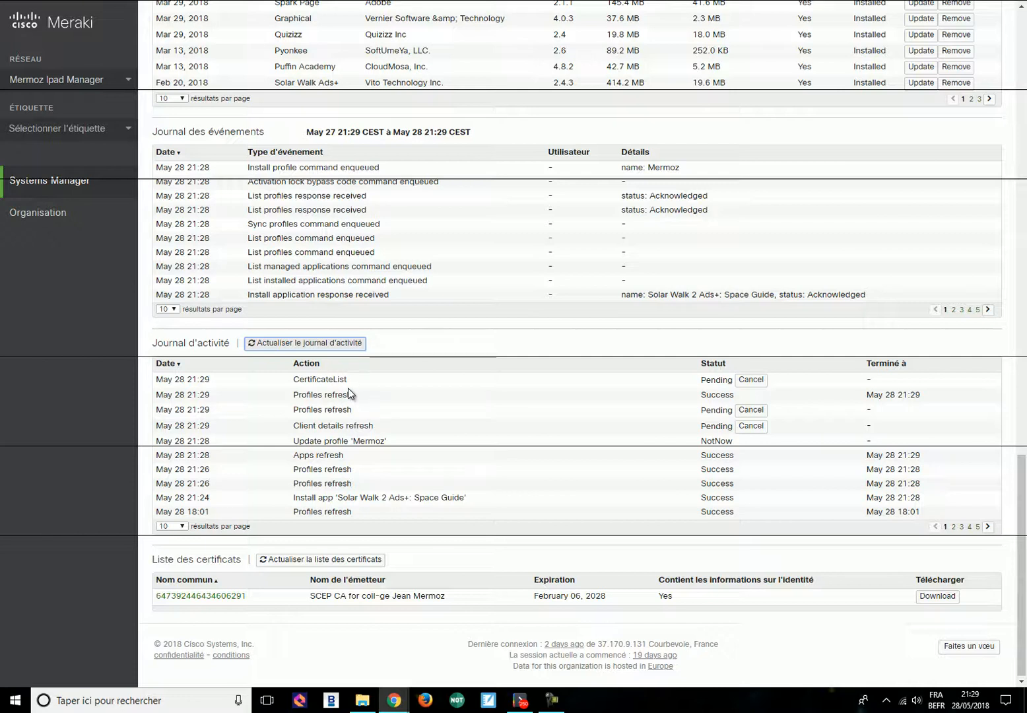
scroll(349, 388, up, 8)
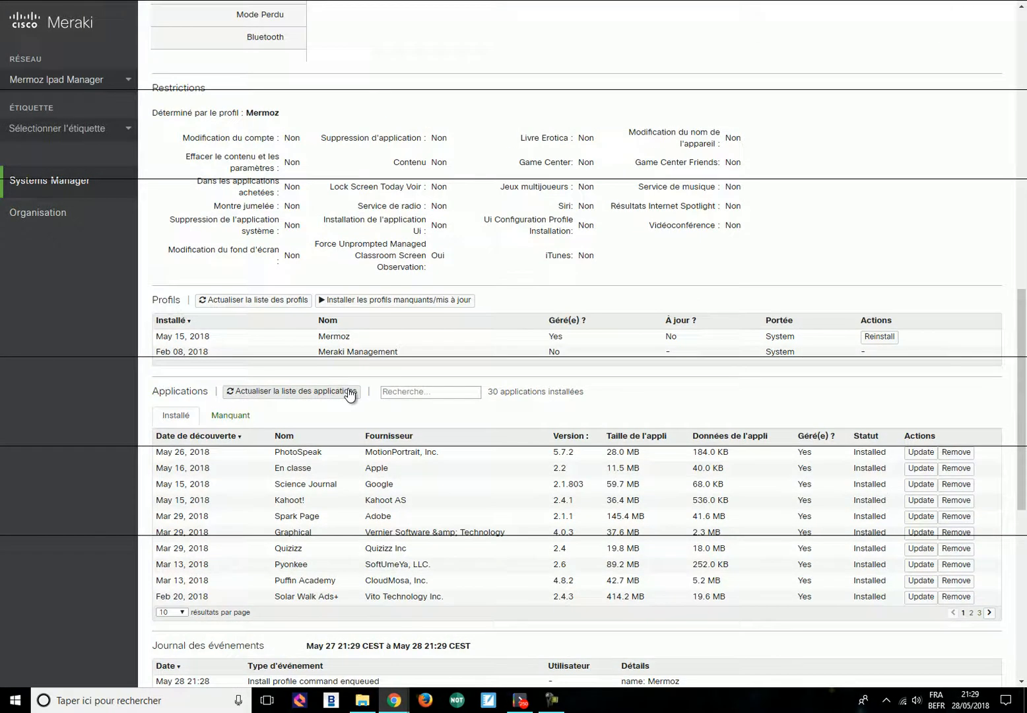
scroll(349, 394, up, 6)
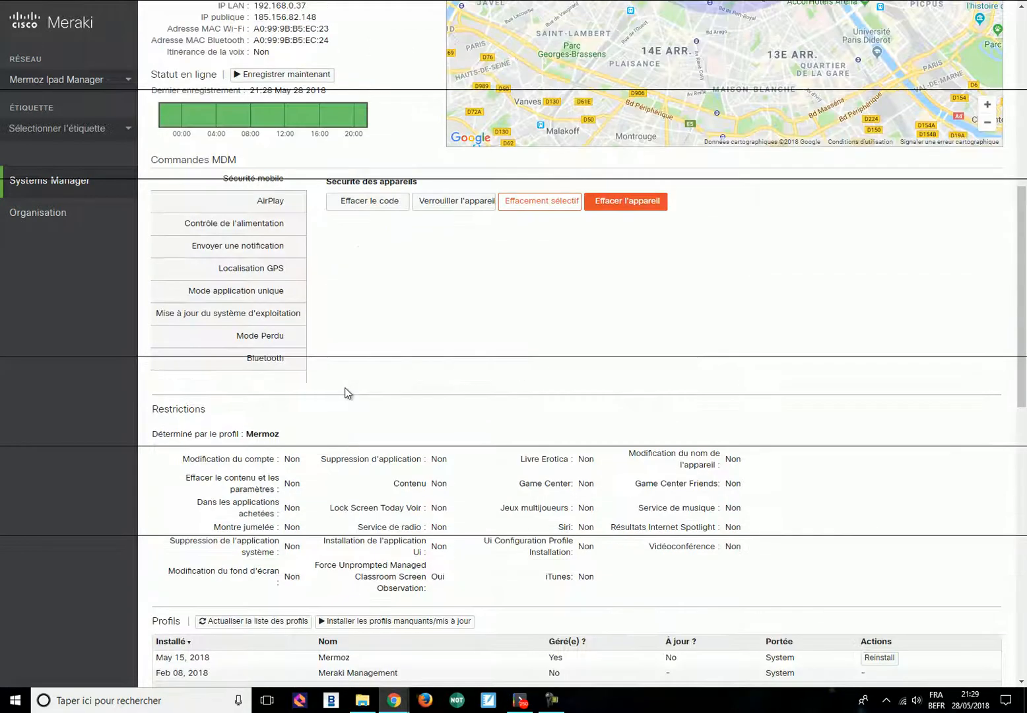
scroll(349, 393, up, 7)
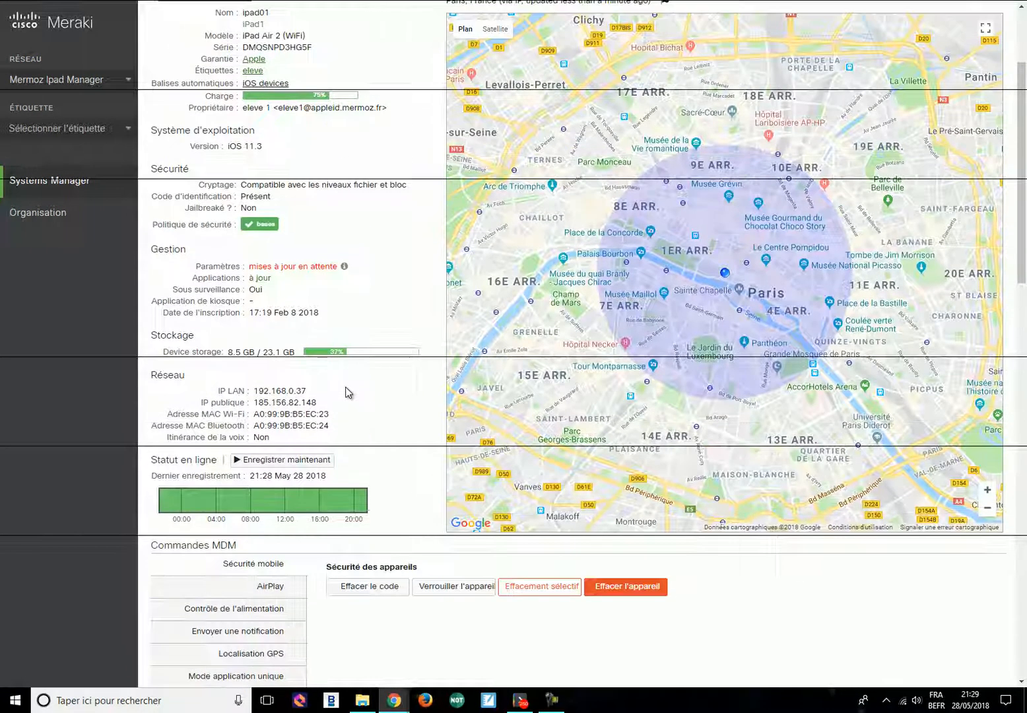